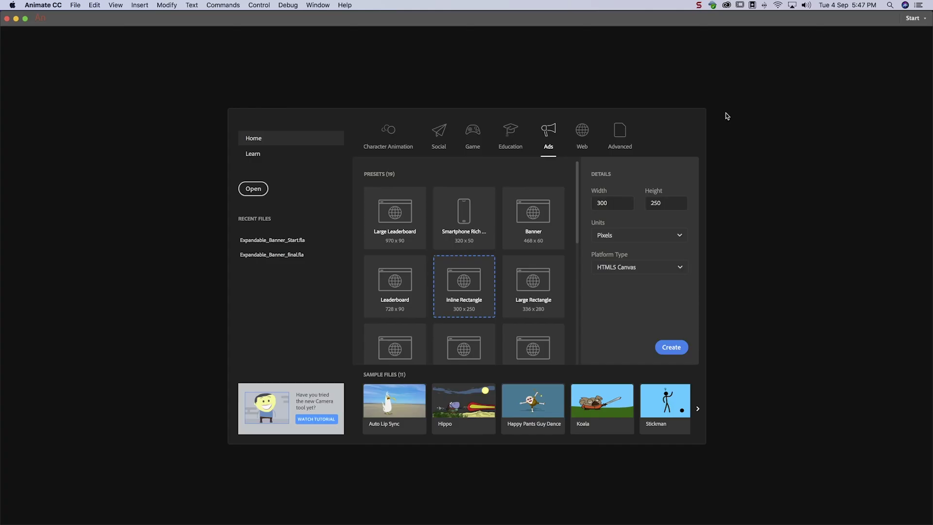
From the Animate start screen, browse for an existing banner file in Project_Start.
click(259, 188)
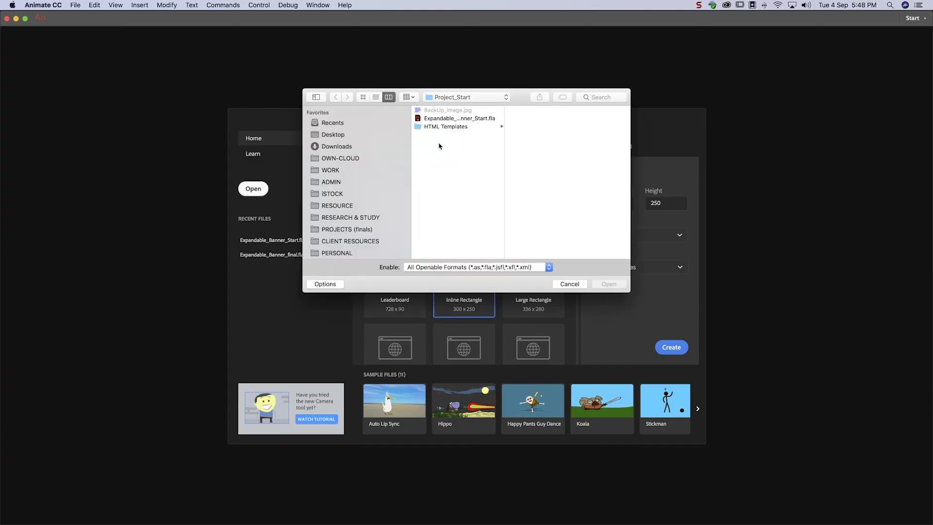
Open Expandable_Banner_Start.fla and add a new layer named Mask.
click(462, 118)
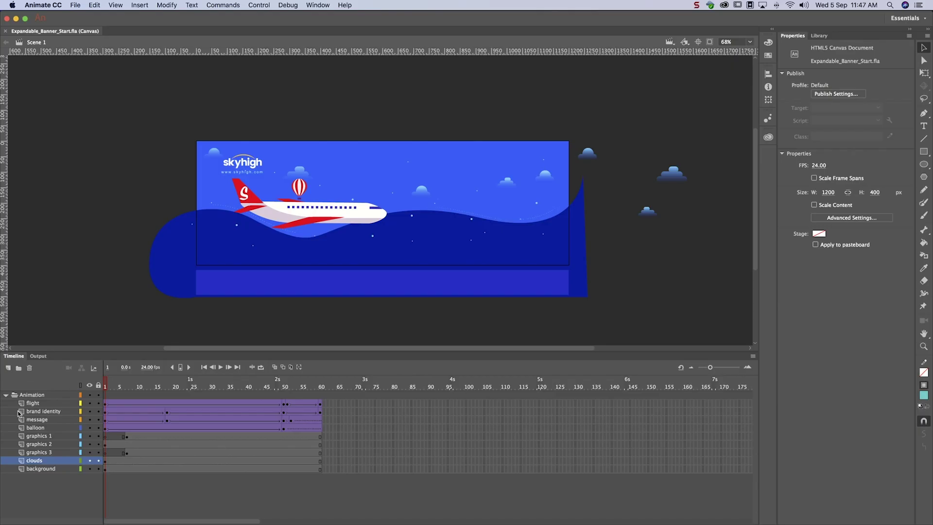
click(8, 368)
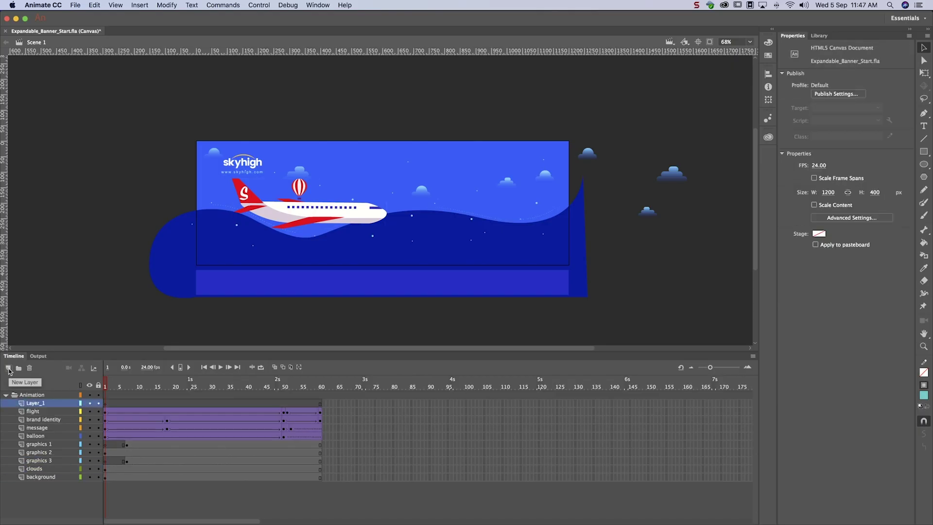
double_click(32, 403)
text(Mask)
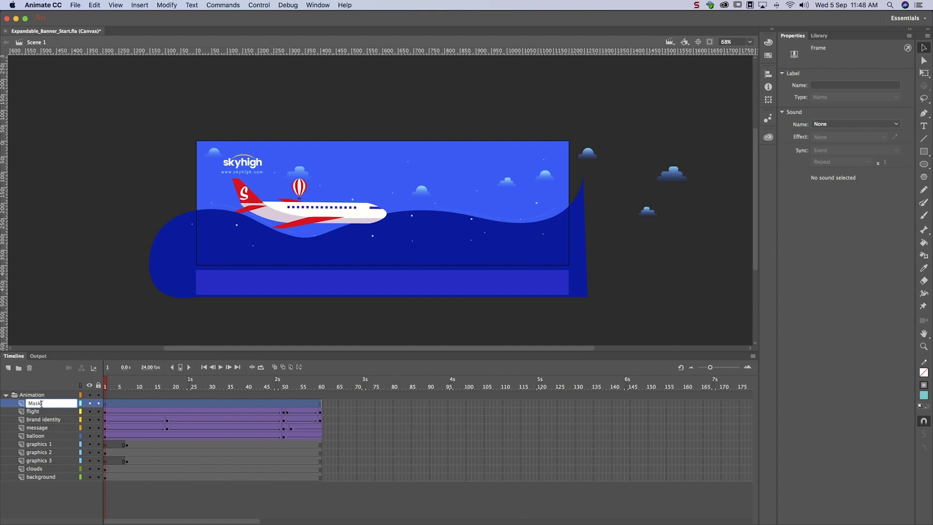
key(Return)
Draw a rectangle at the stage's top-left and size it to 300 × 250.
click(922, 151)
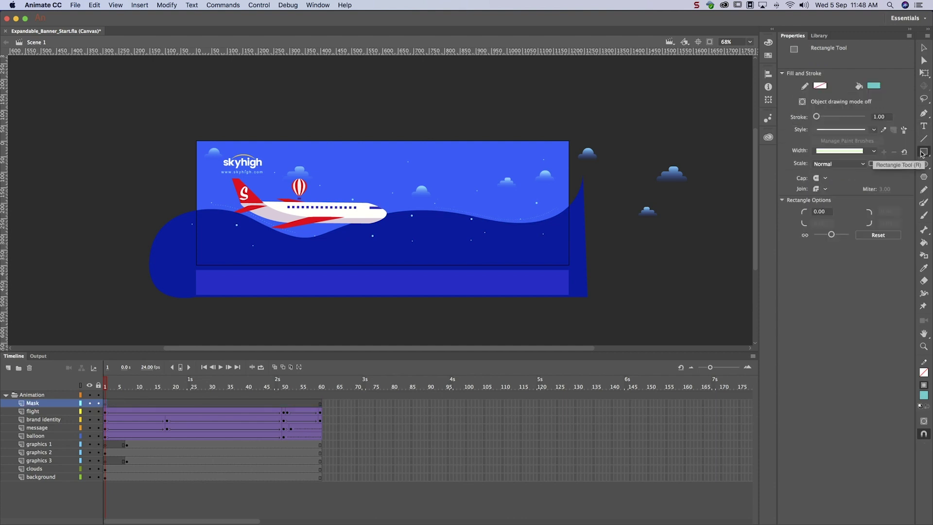
drag(197, 141, 281, 204)
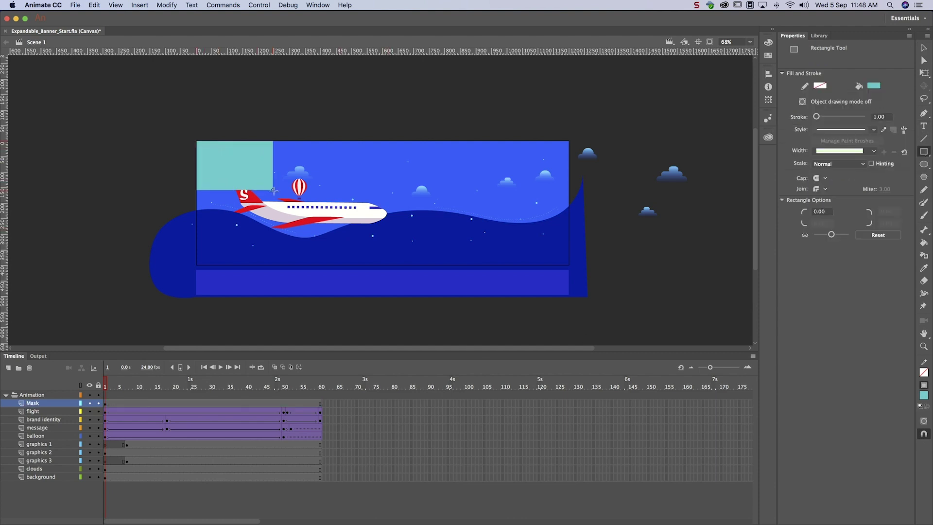
key(v)
click(254, 180)
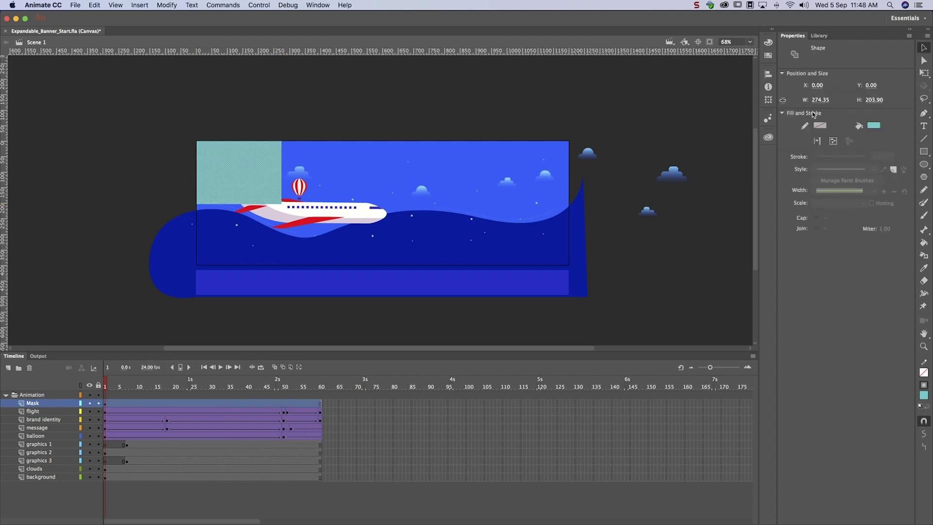
click(820, 99)
text(300)
key(Tab)
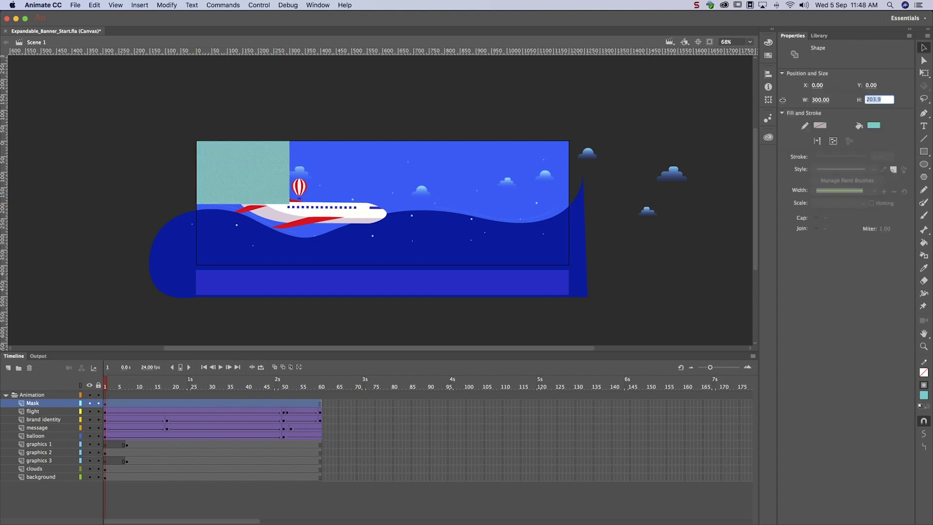
text(250)
key(Return)
Add a shape tween on Mask, keyframe frame 10, and stretch the rectangle to 1200 × 400.
right_click(129, 398)
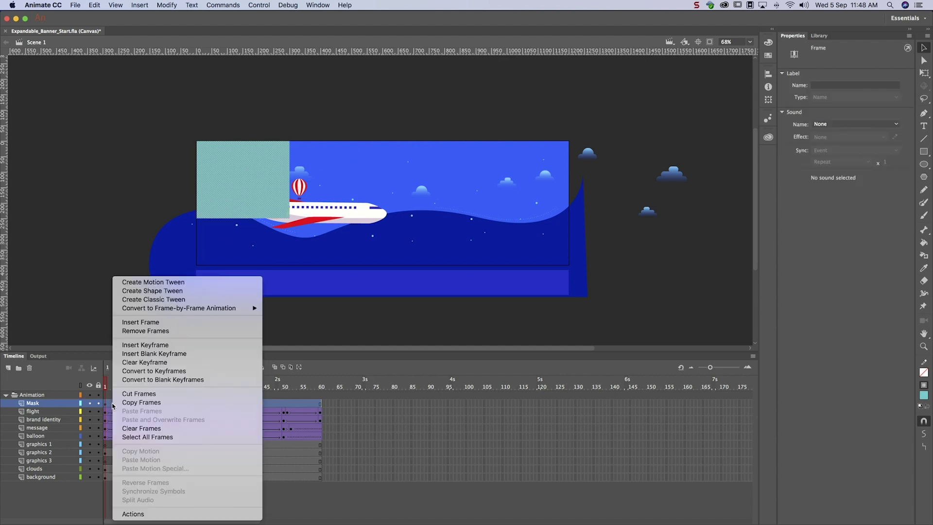
click(175, 295)
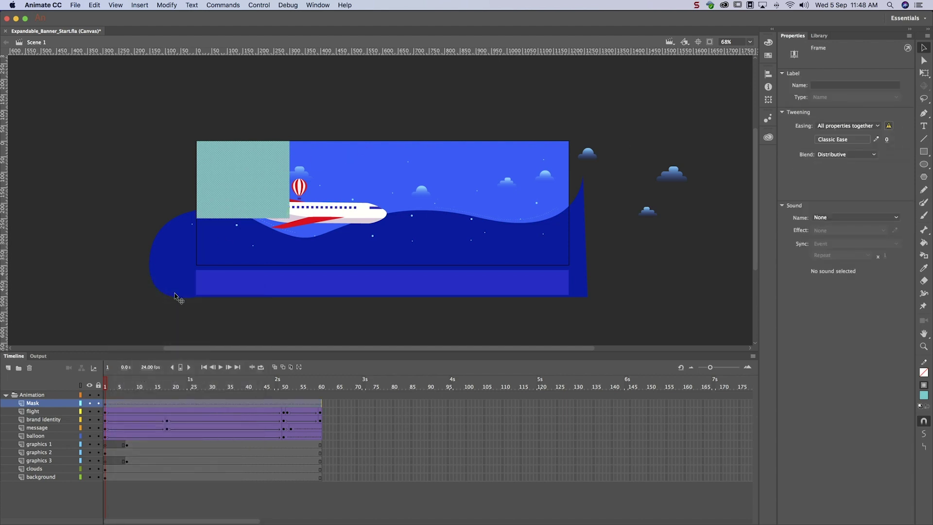
right_click(138, 403)
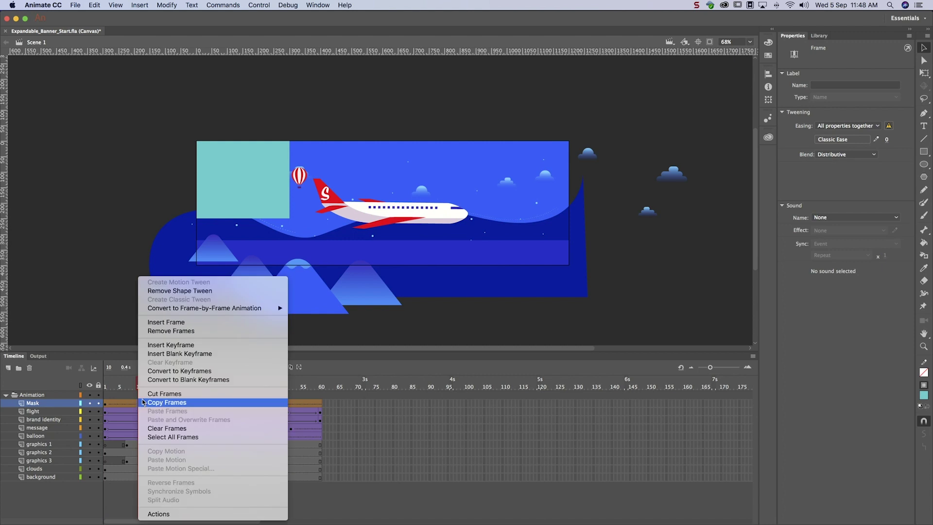
click(168, 344)
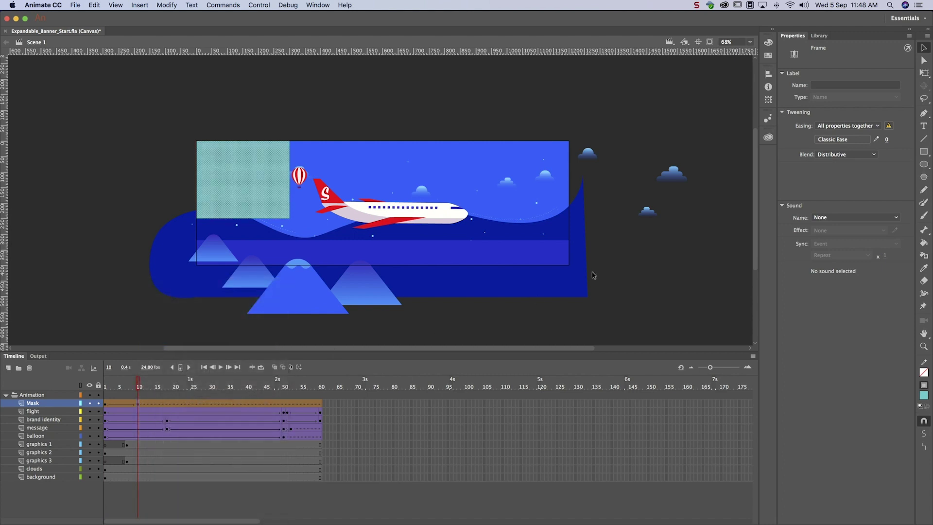
click(924, 74)
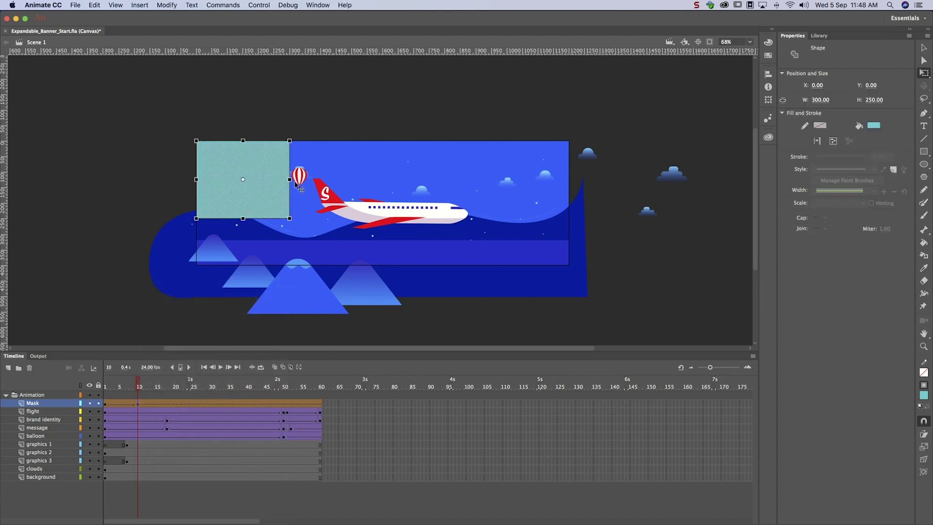
drag(290, 180, 569, 179)
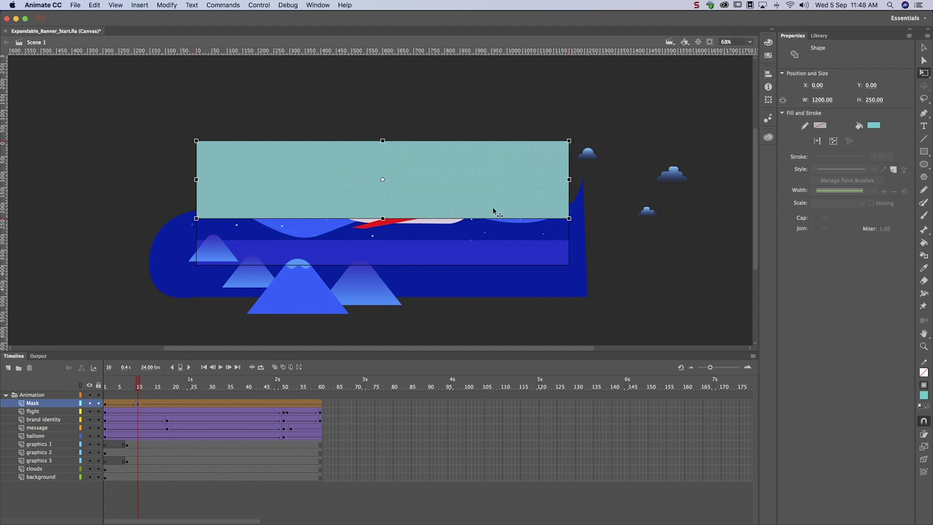
drag(382, 217, 382, 265)
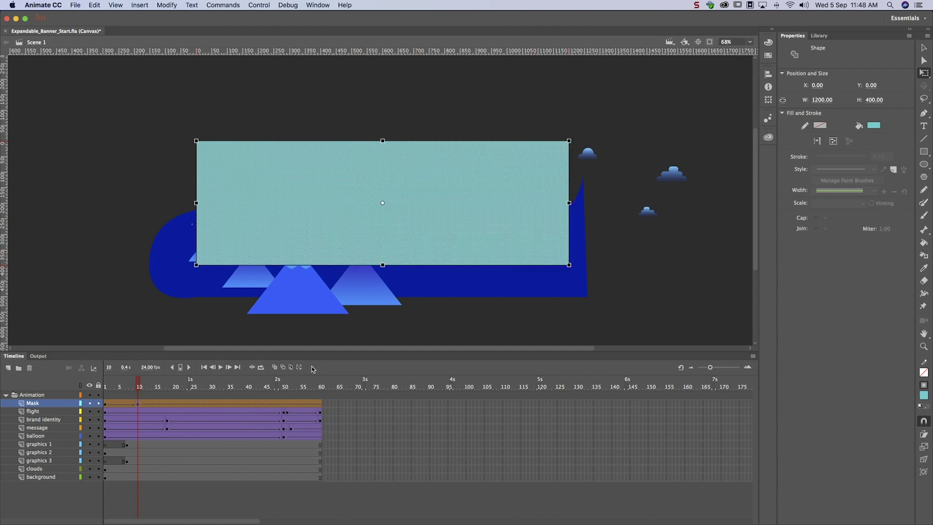
Hold the full-size mask with a keyframe at frame 50, checking frames 1 and 60.
right_click(284, 405)
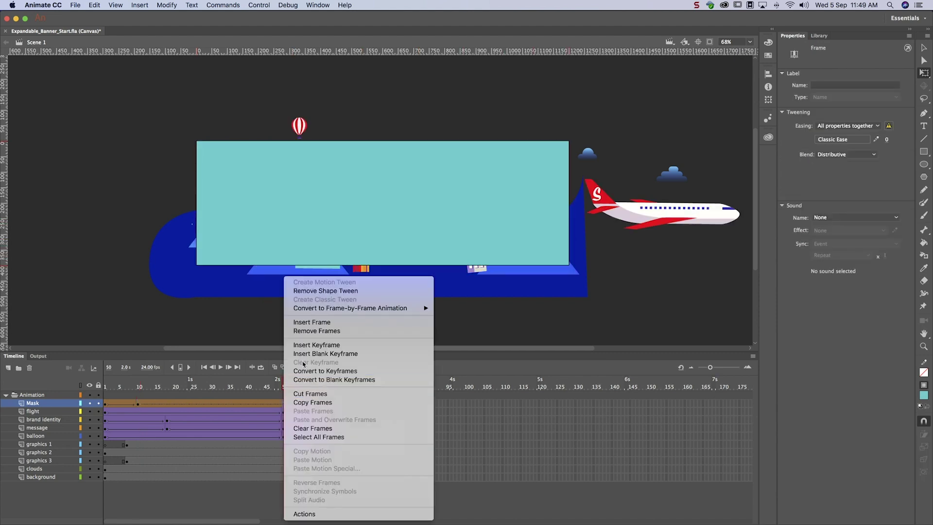
click(312, 345)
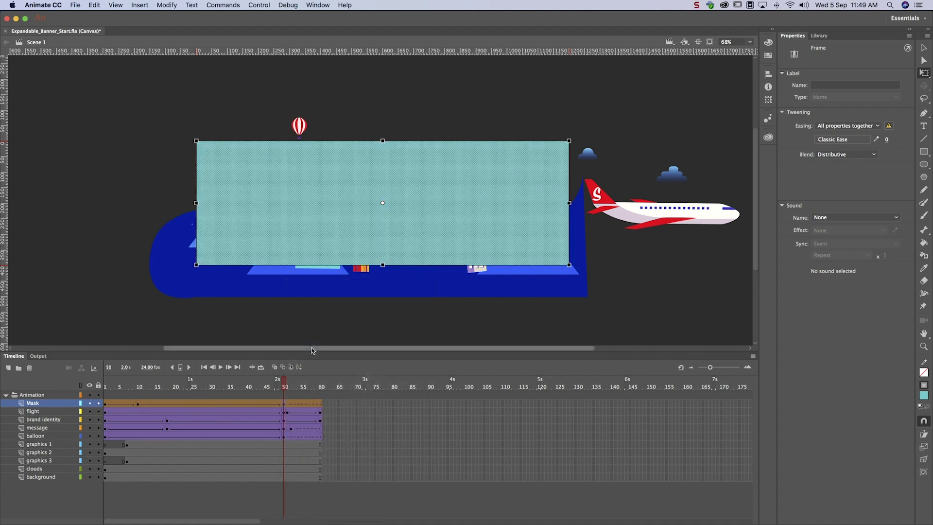
click(106, 407)
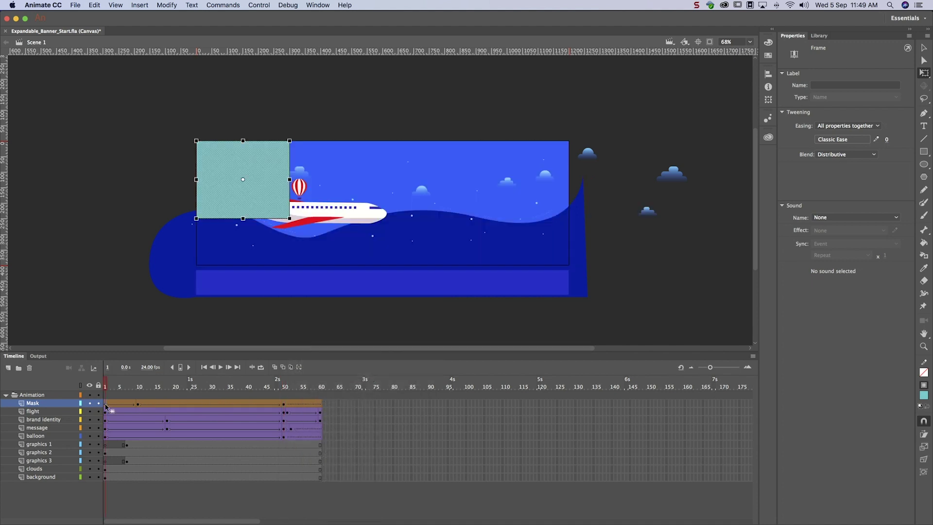
click(320, 405)
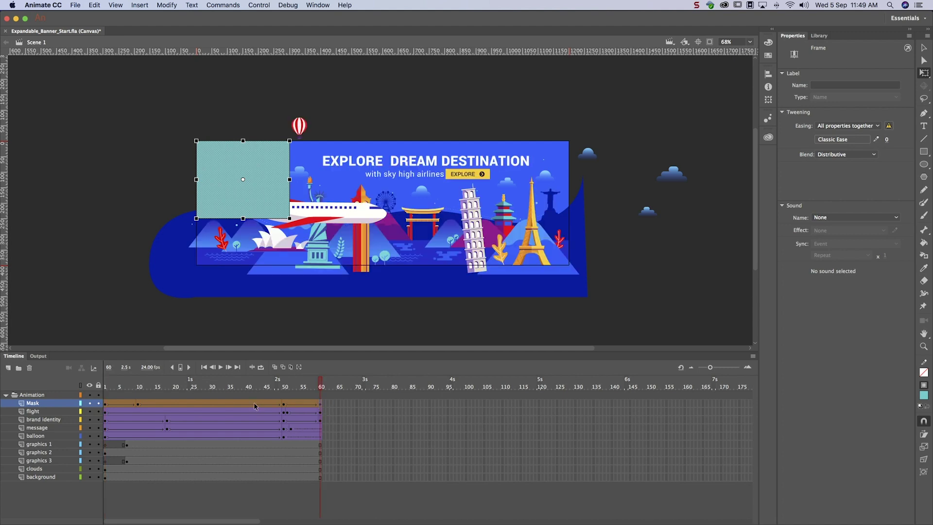
right_click(53, 405)
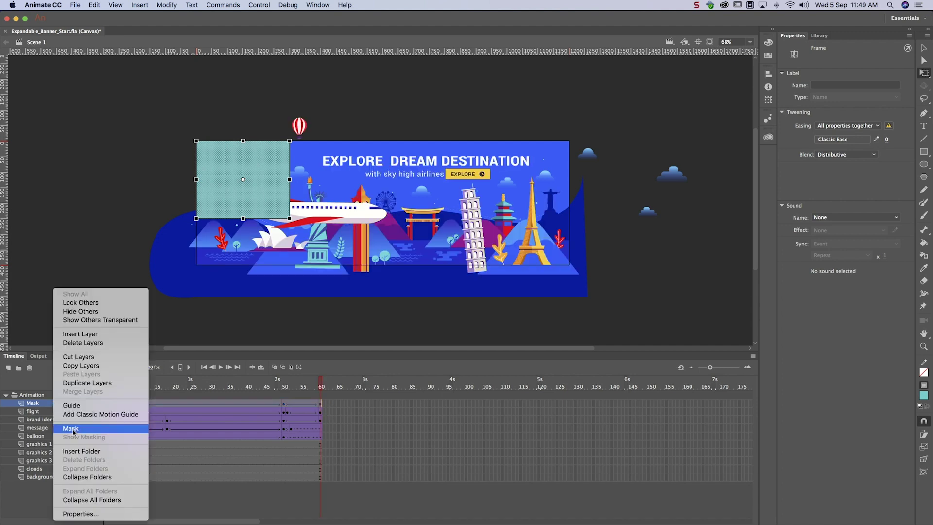
Make Mask a mask layer, nest brand identity through background under it, and lock all layers.
click(71, 430)
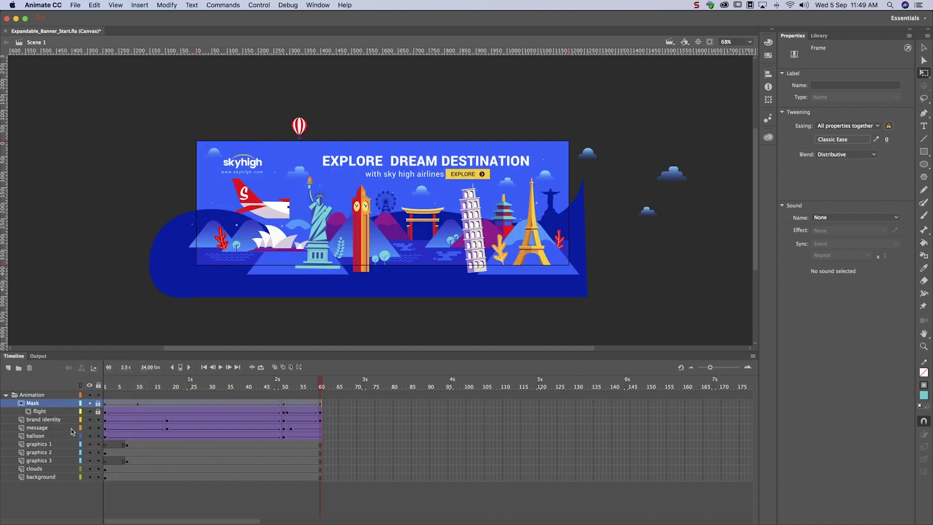
shift+click(46, 477)
drag(47, 421, 68, 418)
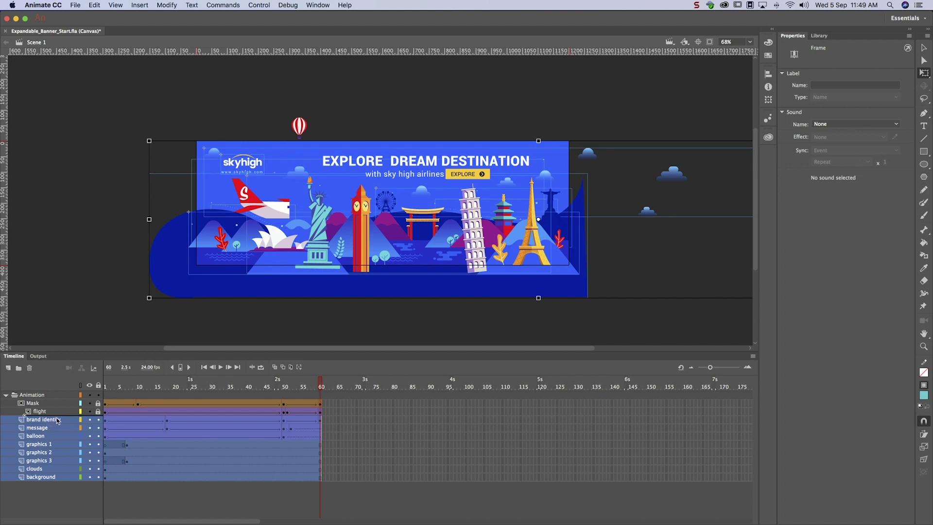
click(98, 395)
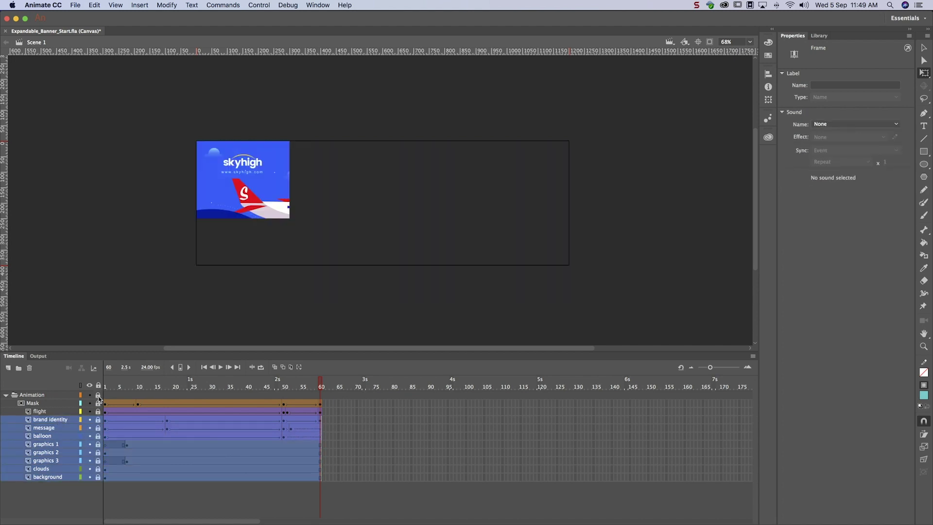
Play the masked banner twice to preview it expanding and collapsing.
key(Return)
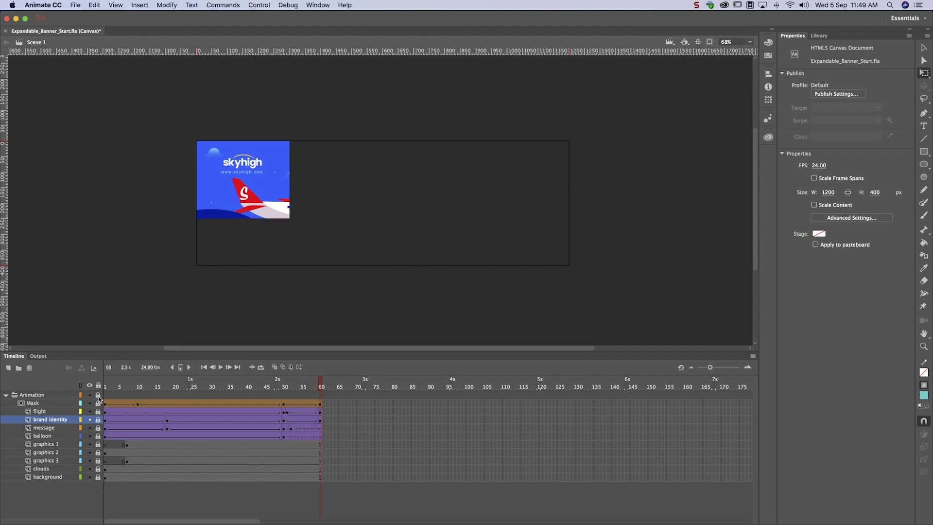
key(Return)
click(54, 395)
Add a new top layer named Buttons.
click(9, 368)
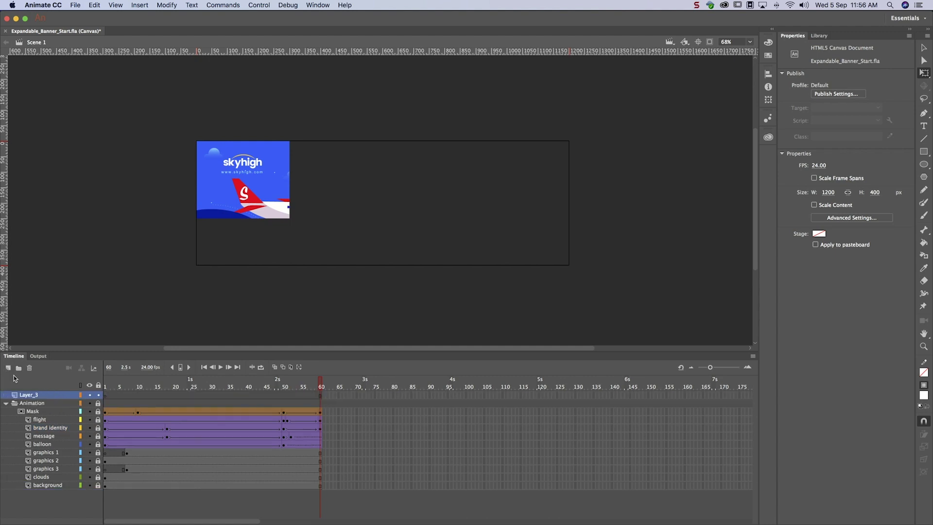
double_click(27, 395)
text(Buttons)
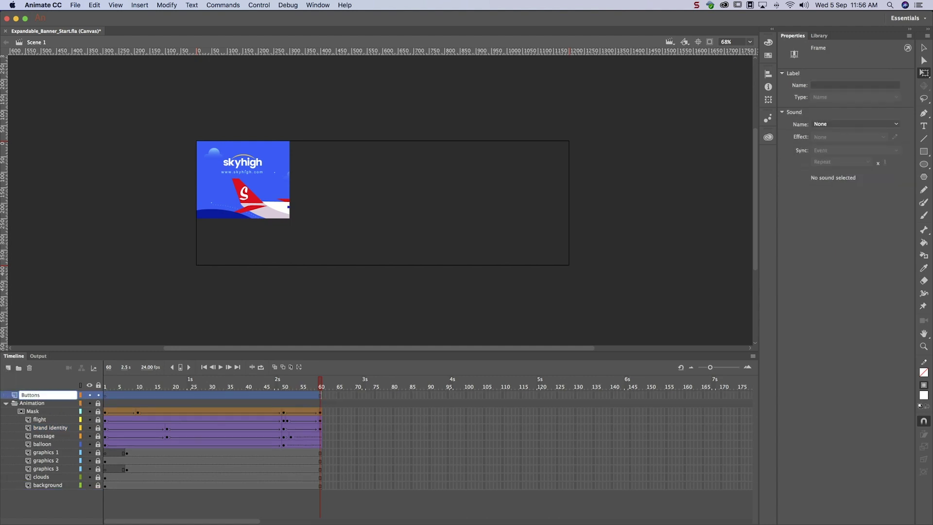
key(Return)
On frame 1, draw a white rectangle covering the whole collapsed banner.
click(106, 395)
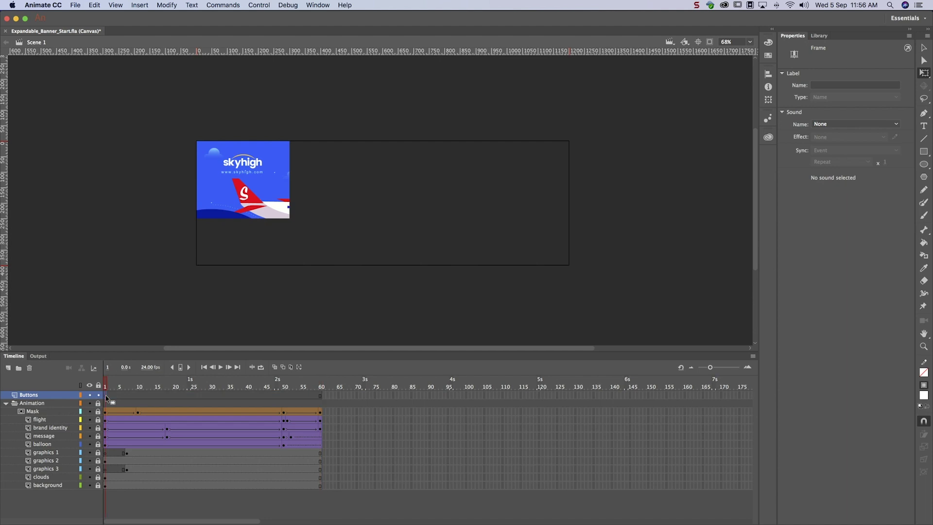
click(923, 151)
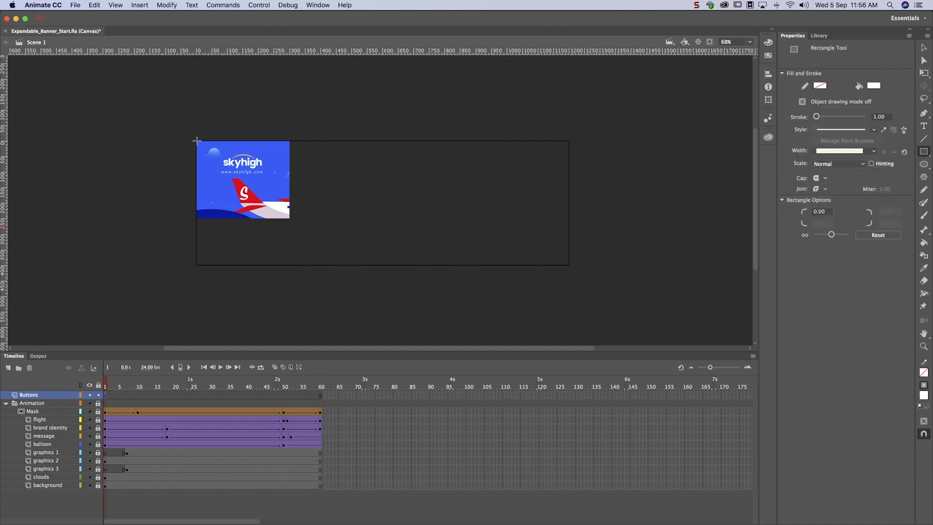
drag(196, 141, 272, 216)
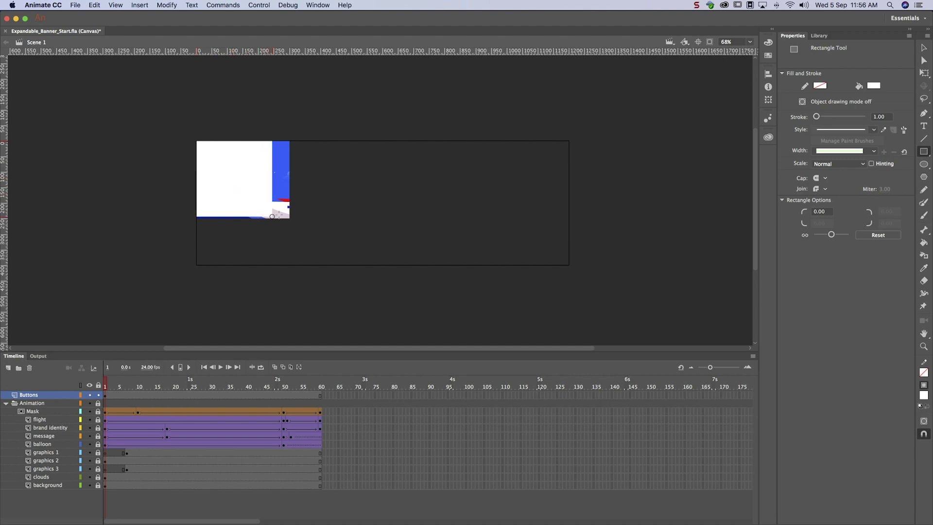
drag(272, 216, 289, 218)
key(v)
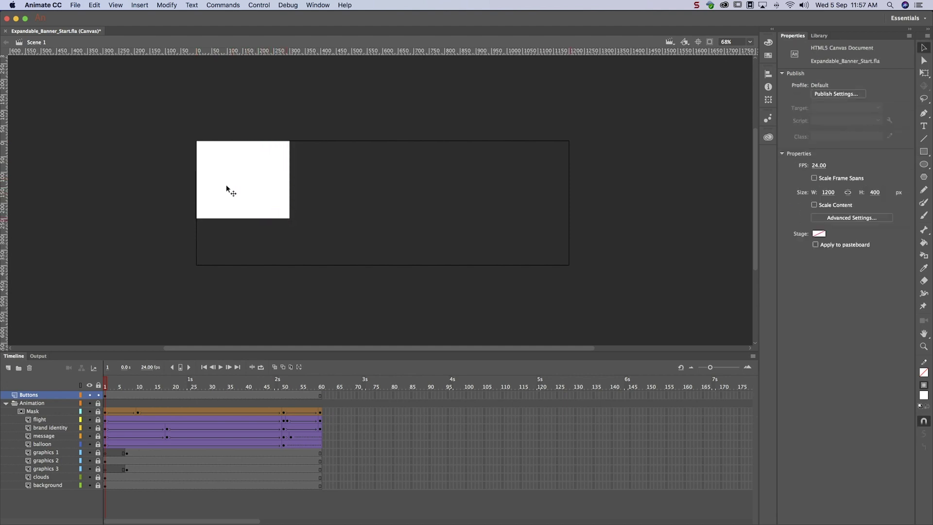
click(228, 189)
Convert the rectangle into a Button symbol named fullscreen_btn.
click(168, 5)
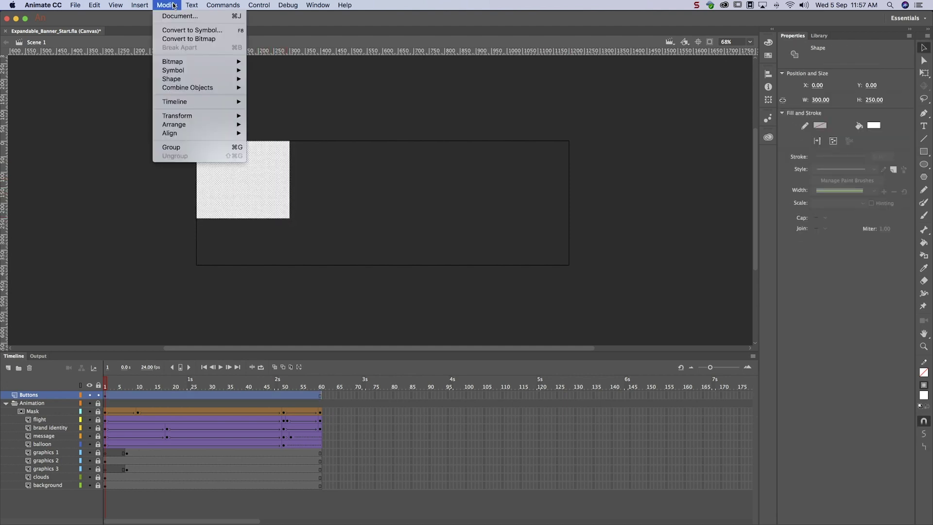
click(175, 30)
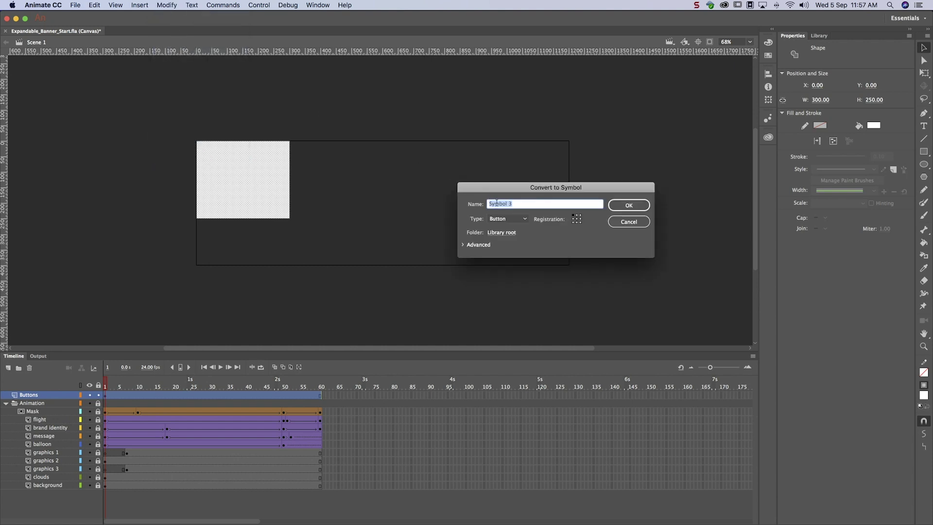
text(fullscreen_btn)
click(621, 209)
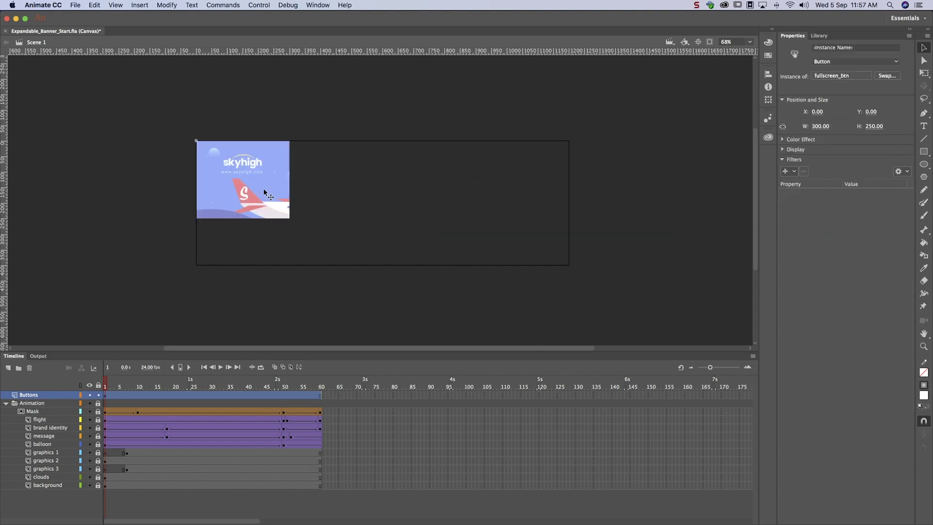
Move fullscreen_btn's rectangle to its Hit frame and name the stage instance fullscreen_btn.
double_click(267, 192)
drag(114, 397, 159, 395)
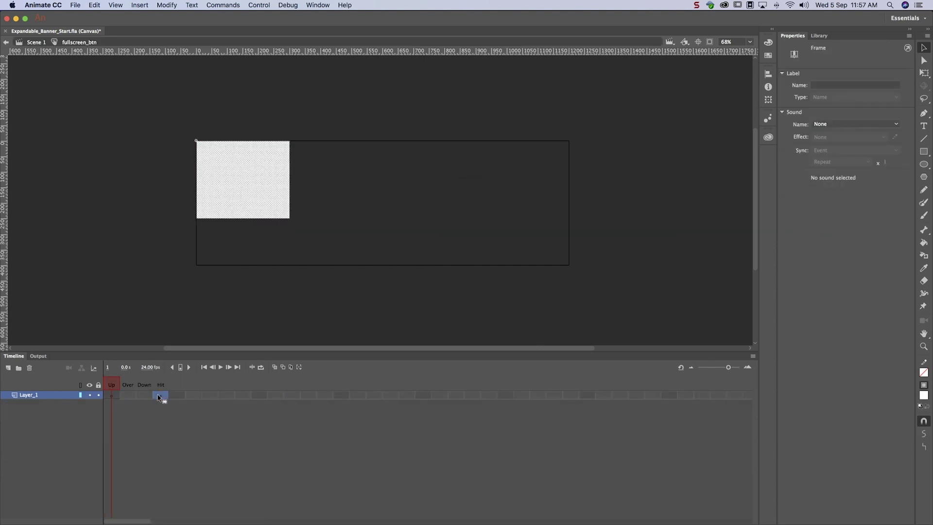
click(37, 43)
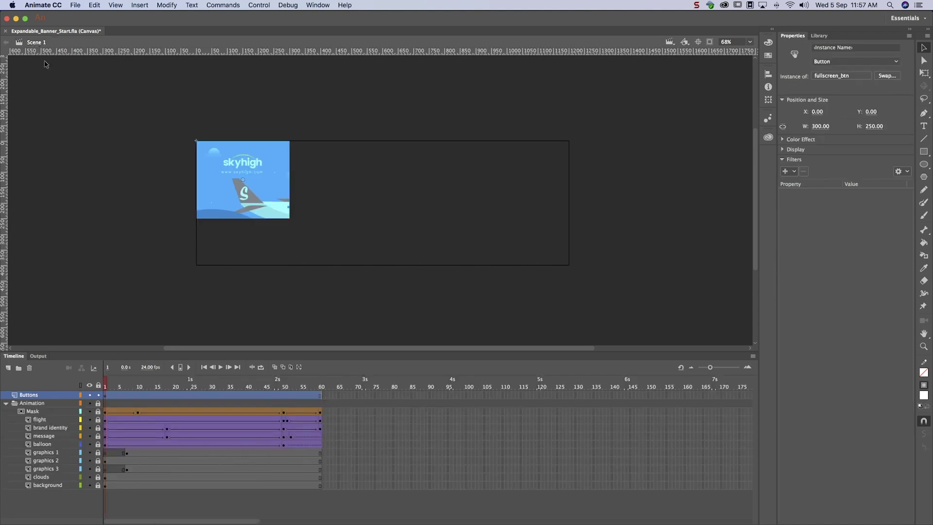
click(855, 47)
text(fulls)
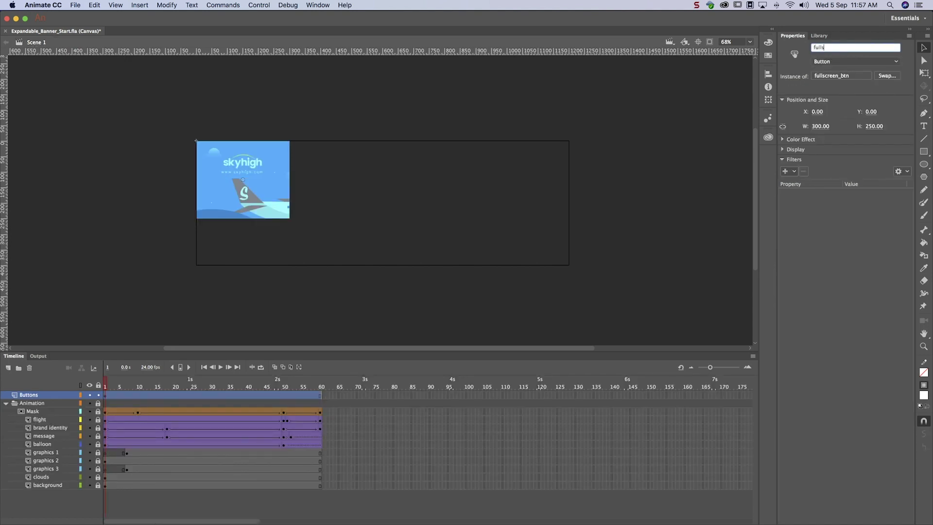
text(creen_btn)
key(Return)
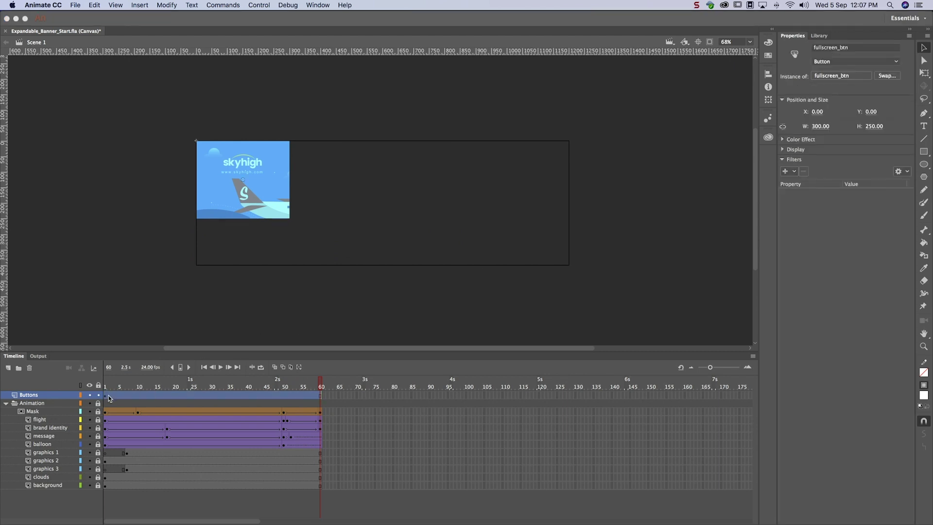
Insert a blank keyframe at frame 2 of the Buttons layer.
click(108, 395)
right_click(108, 396)
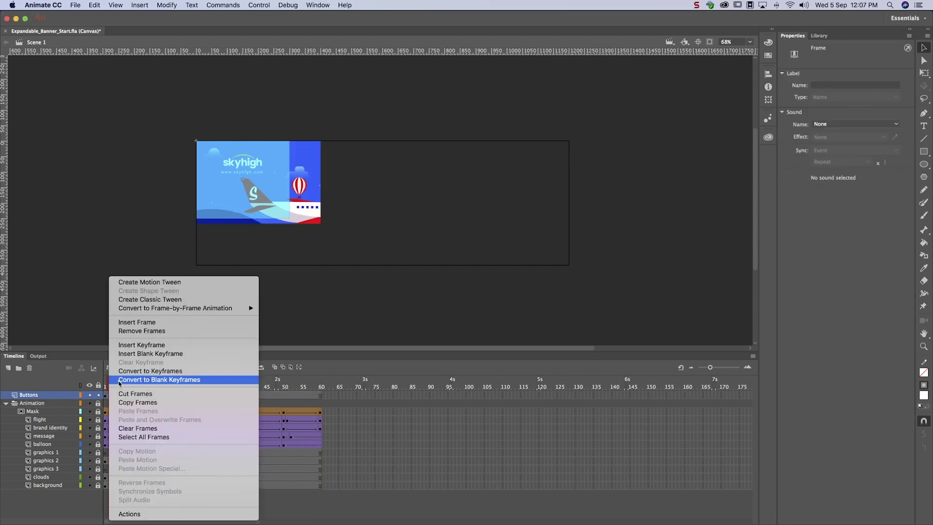
click(131, 353)
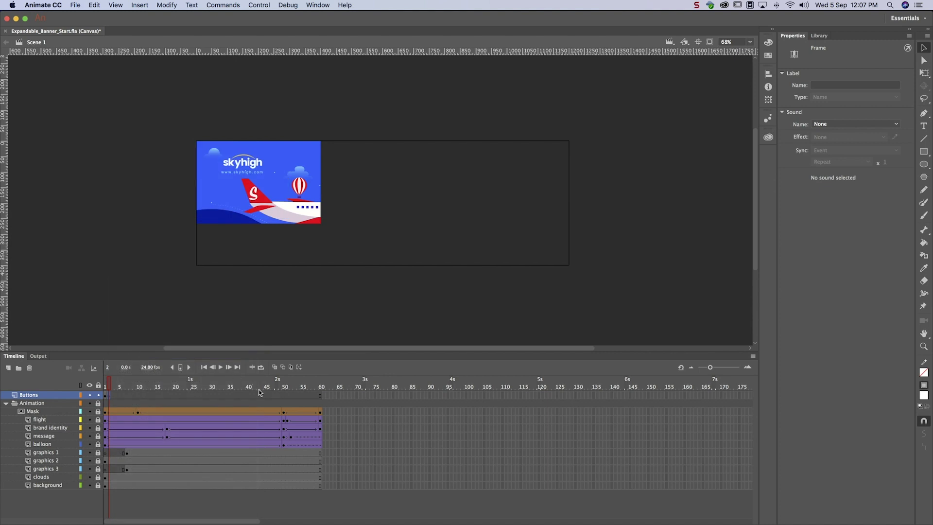
click(285, 396)
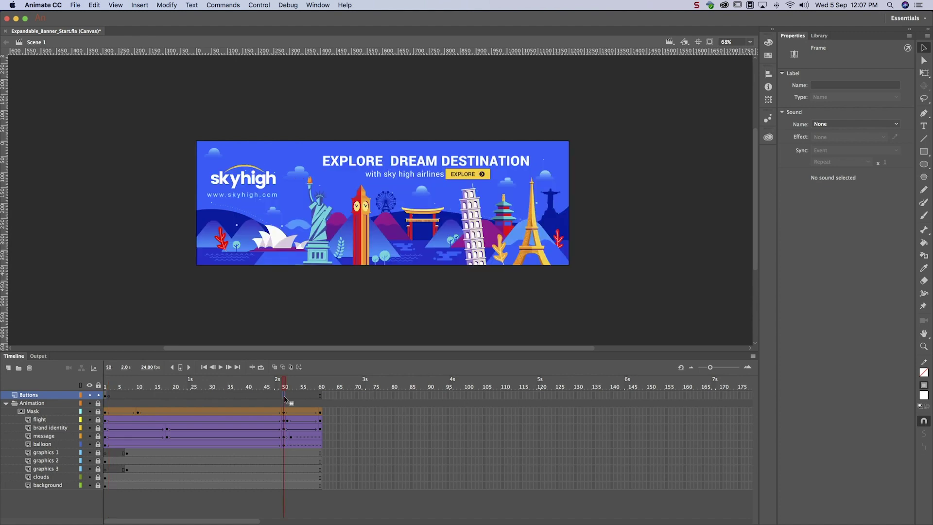
right_click(284, 398)
At frame 50 on Buttons, add CLOSE text top-right and convert it to Button close_btn.
click(307, 346)
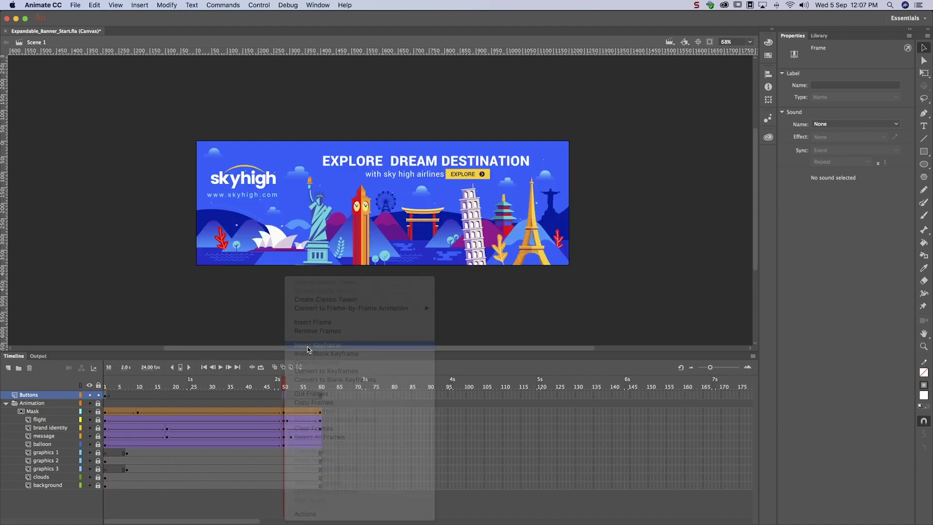
click(923, 125)
click(542, 150)
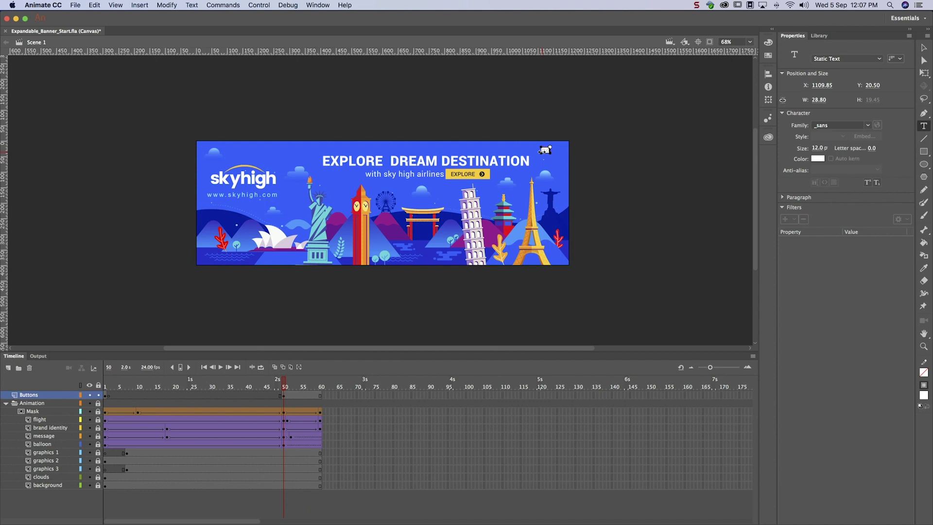
click(923, 47)
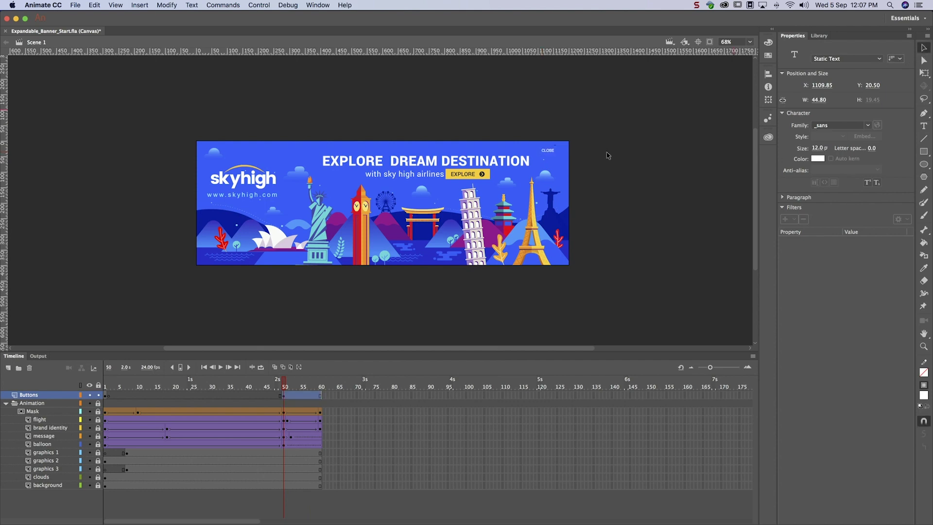
click(167, 5)
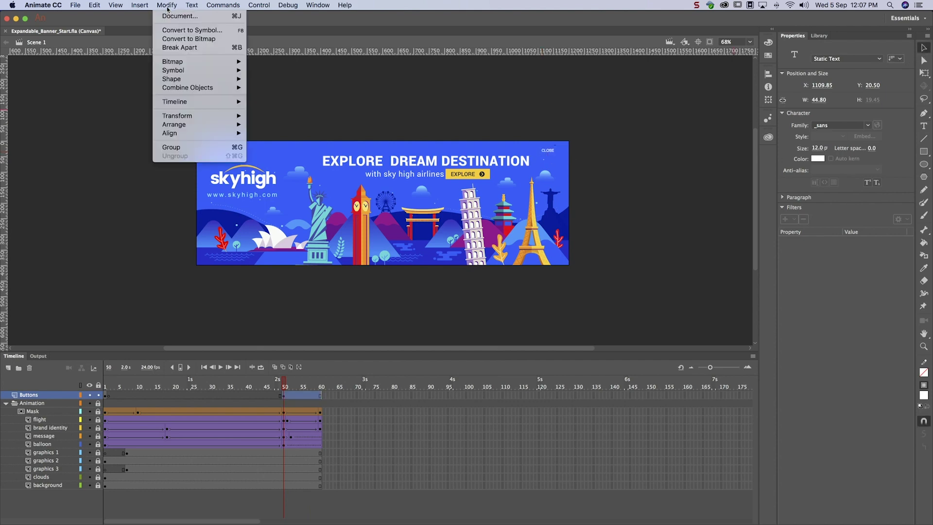
click(174, 32)
text(close_)
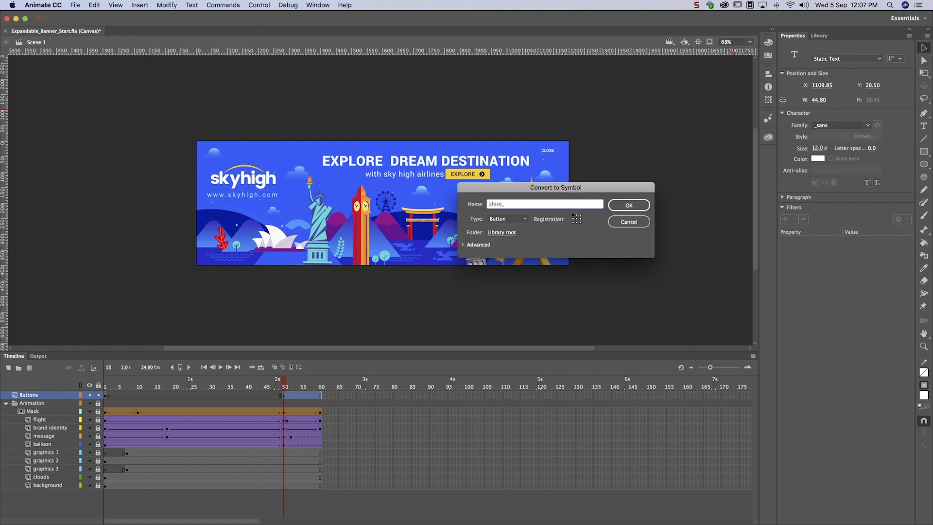
text(btn)
key(Return)
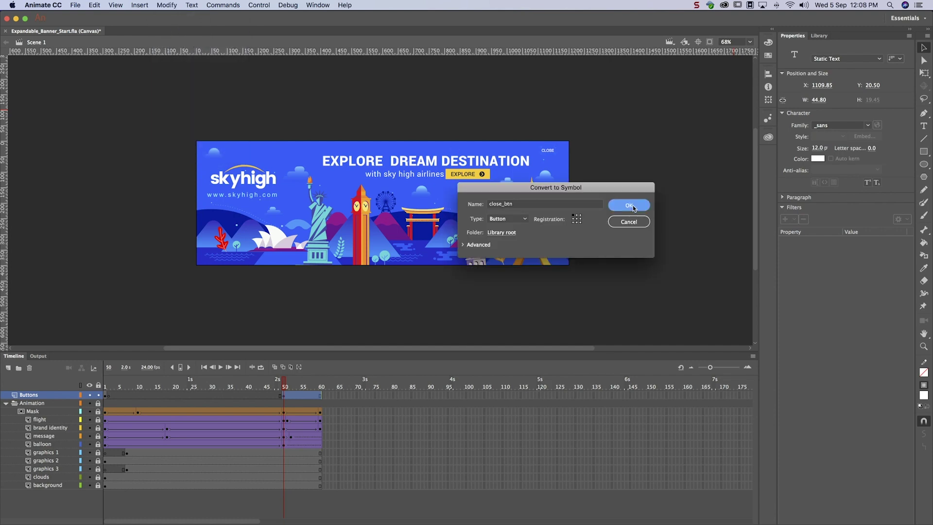
Add a Hit-state keyframe inside the close_btn symbol.
double_click(547, 150)
key(r)
click(157, 396)
right_click(156, 397)
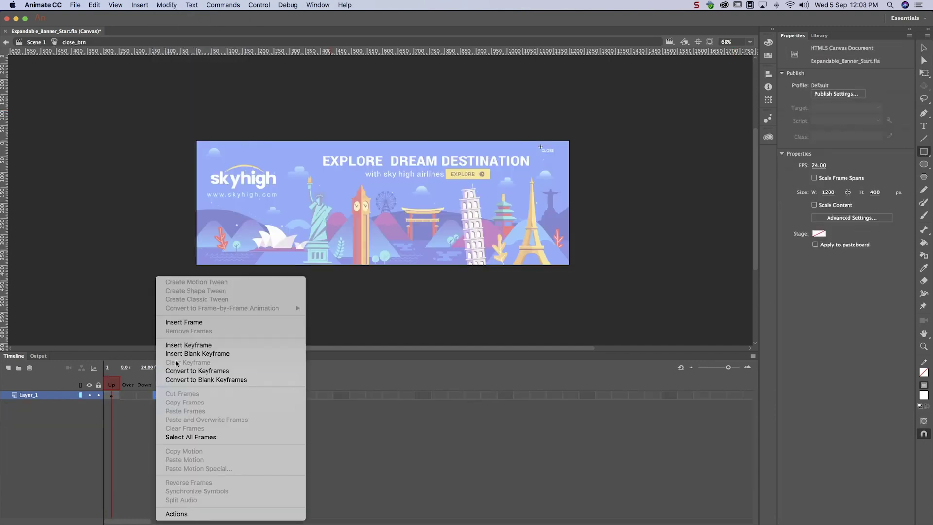
click(175, 347)
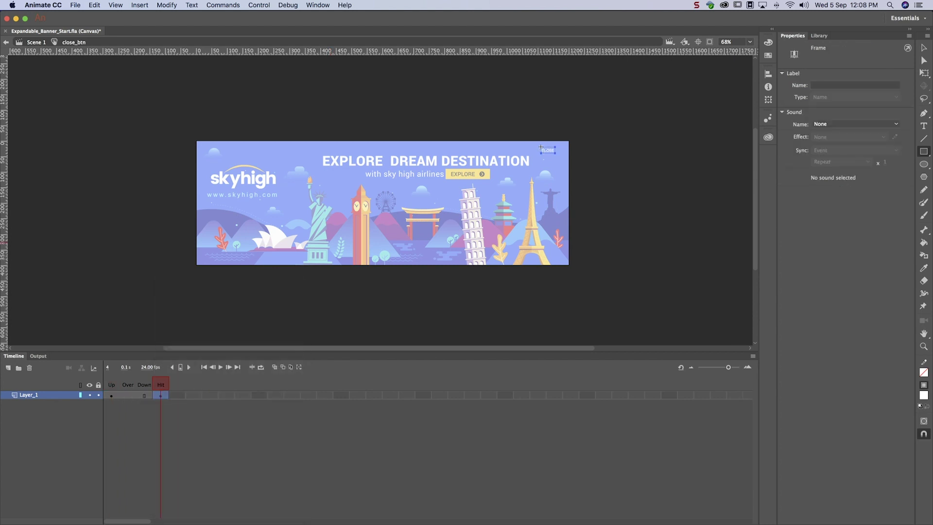
double_click(141, 86)
Name the CLOSE button's stage instance close_btn.
click(828, 48)
text(close_btn)
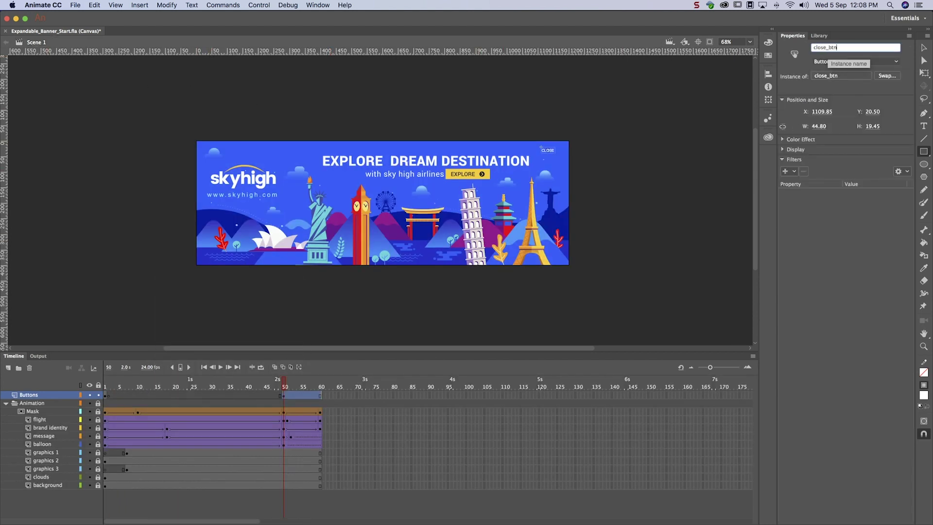
key(Return)
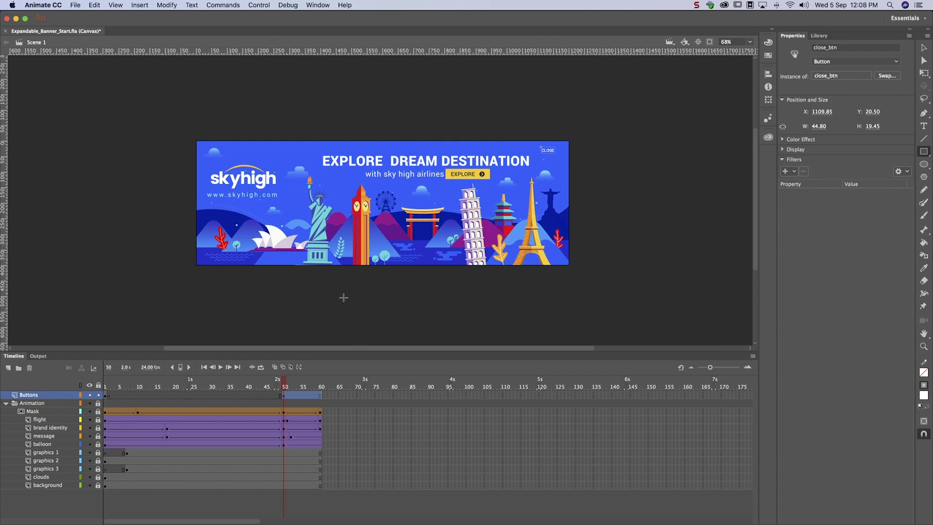
click(287, 394)
Insert a blank keyframe at Buttons frame 51, then play and test the banner.
right_click(286, 394)
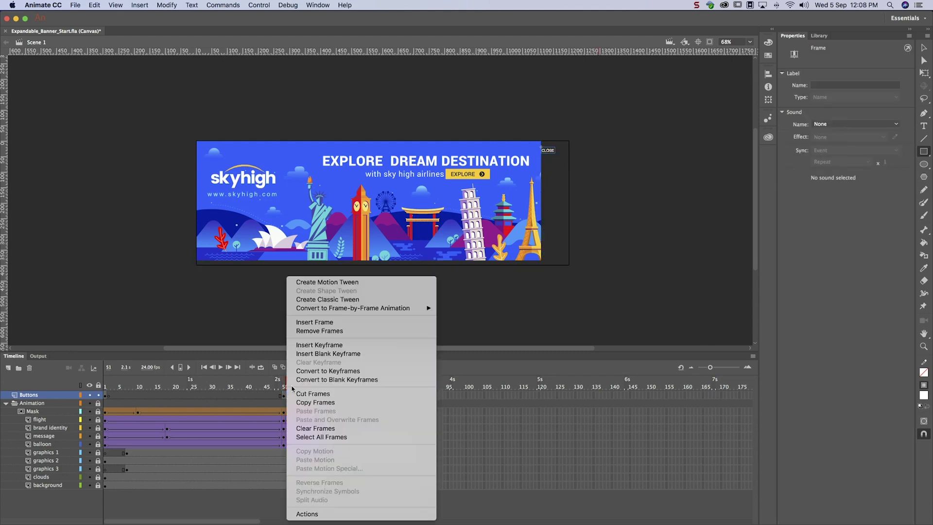
click(313, 353)
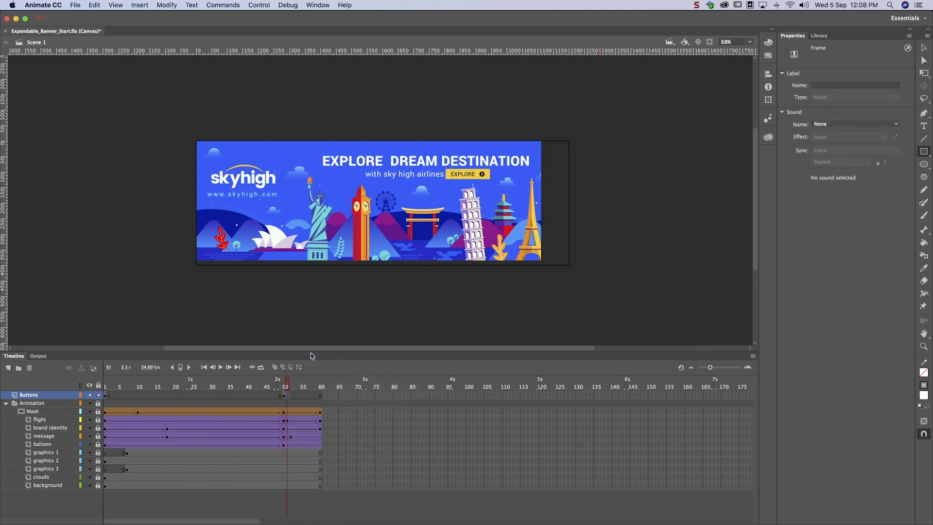
key(Return)
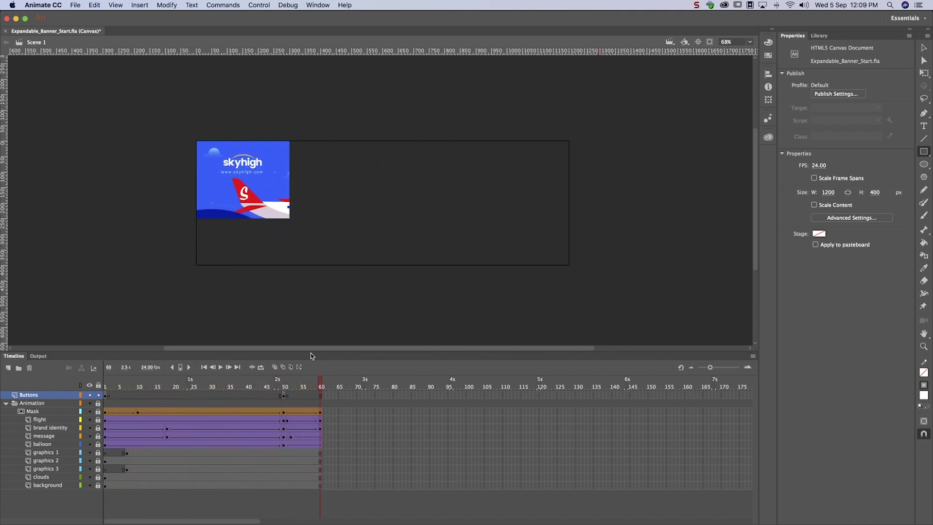
click(259, 5)
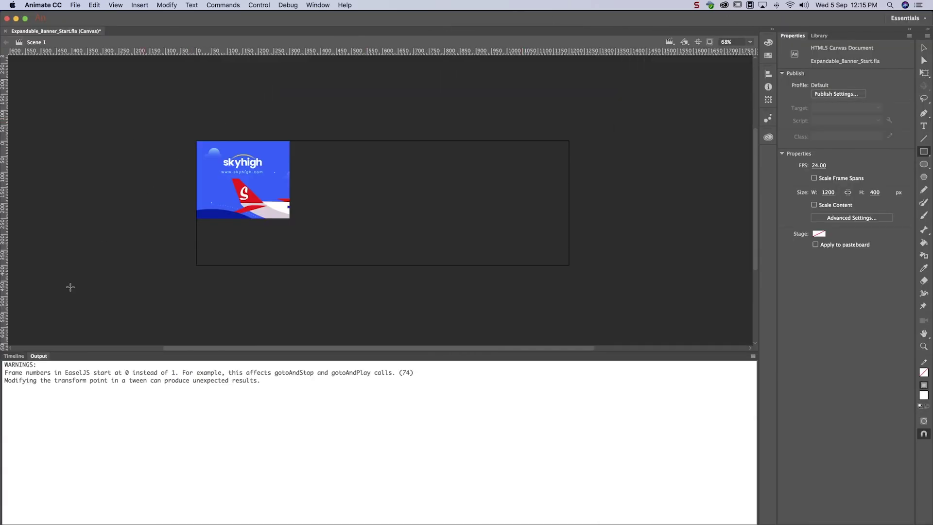
click(14, 356)
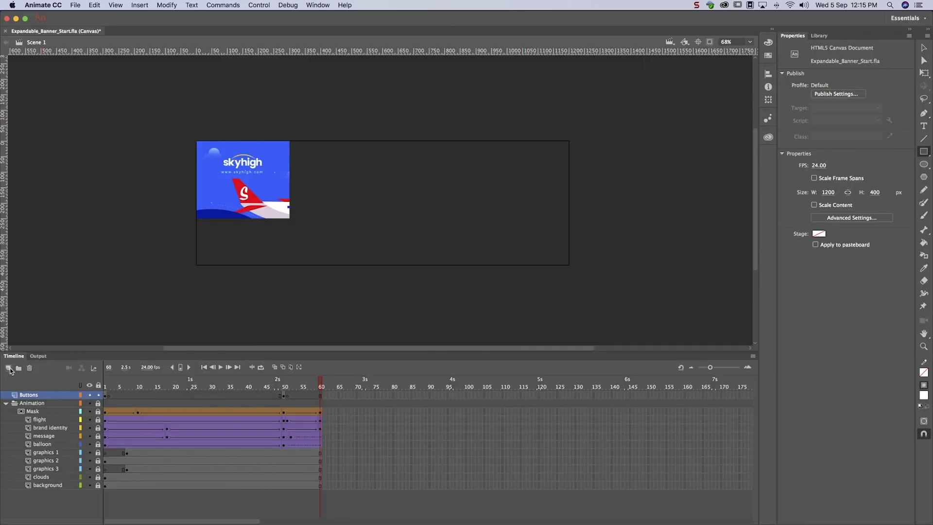
Add a new top layer named Actions and bring up its frame 1 Actions panel.
click(9, 368)
double_click(27, 395)
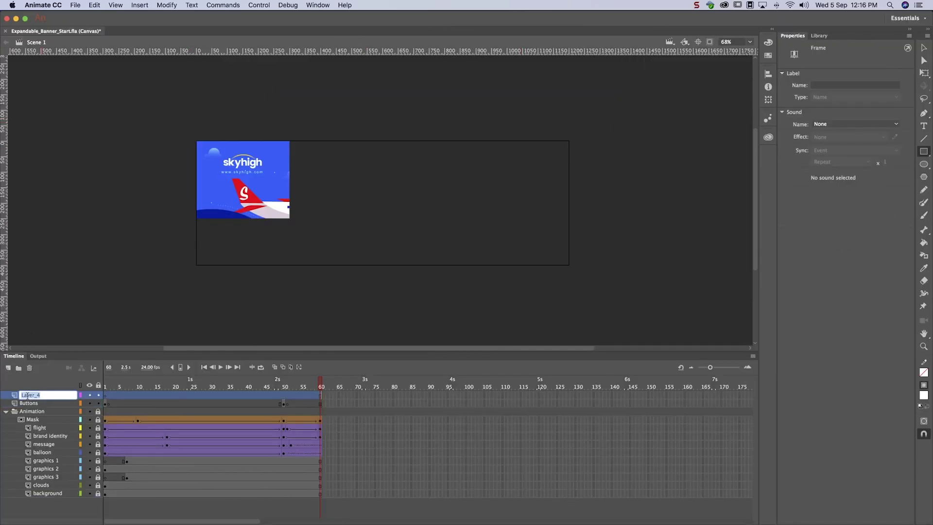
text(Actions)
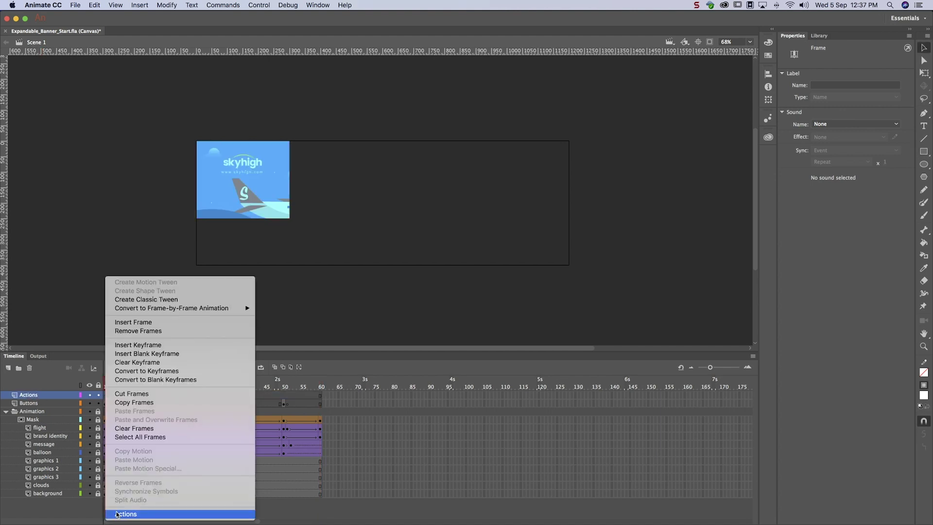
click(125, 514)
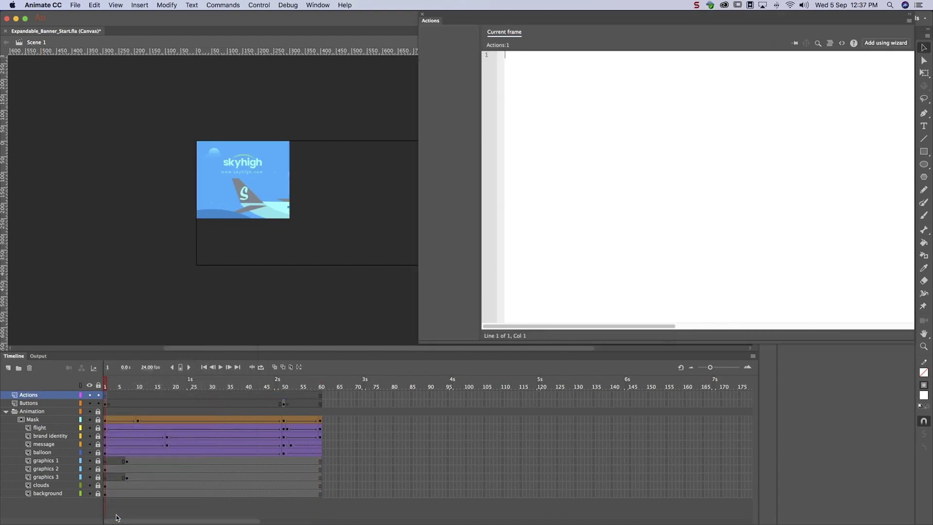
Use the code wizard to stop this timeline when frame 1 is reached.
click(882, 44)
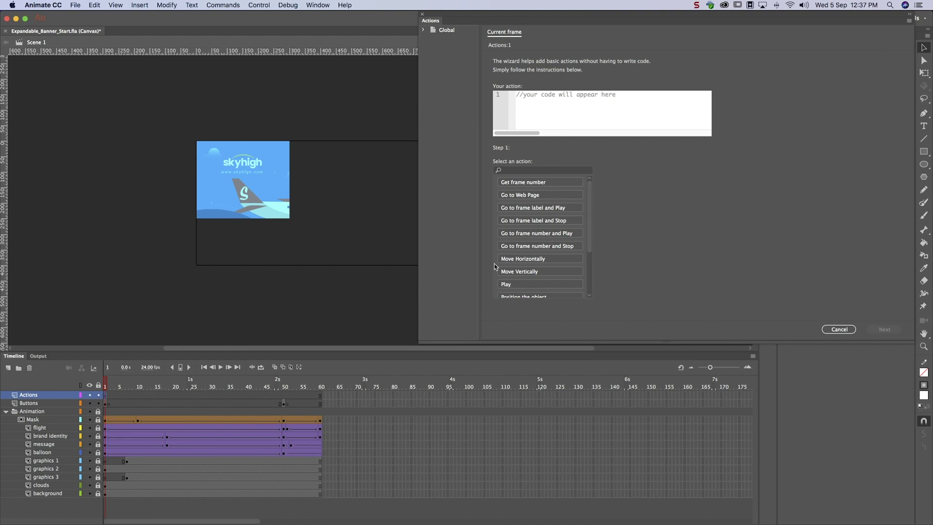
scroll(518, 281, down, 3)
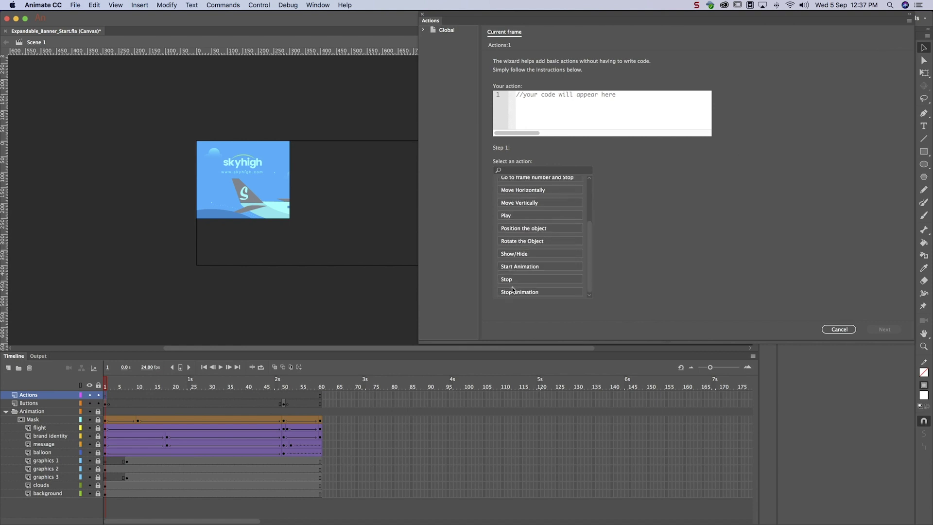
click(512, 280)
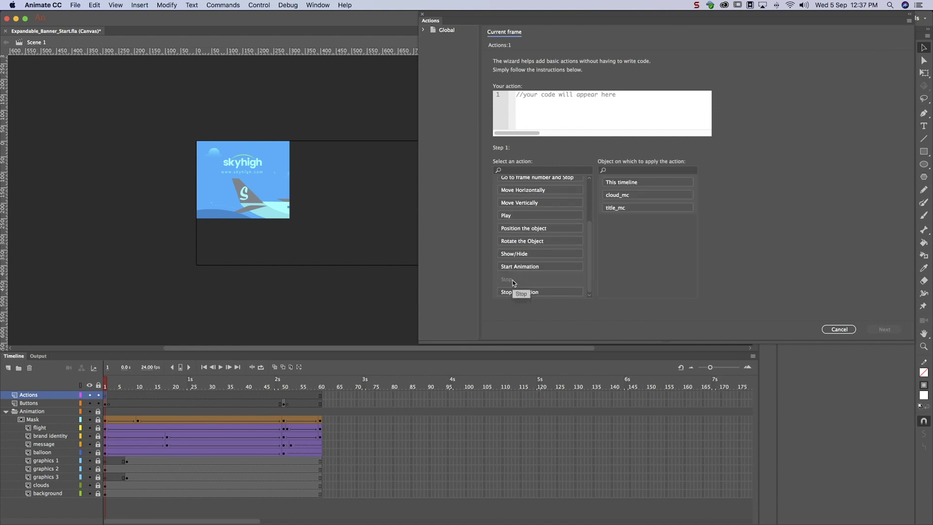
click(629, 183)
click(884, 328)
click(547, 183)
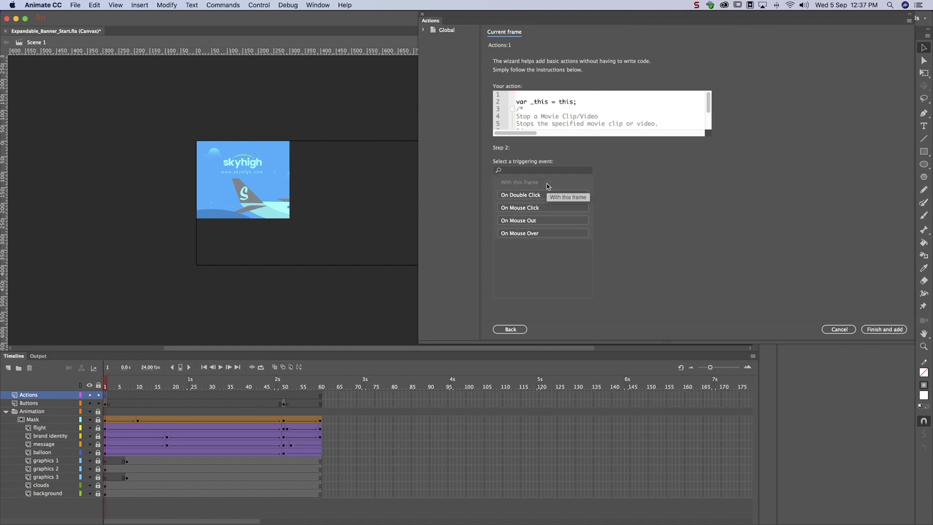
click(883, 329)
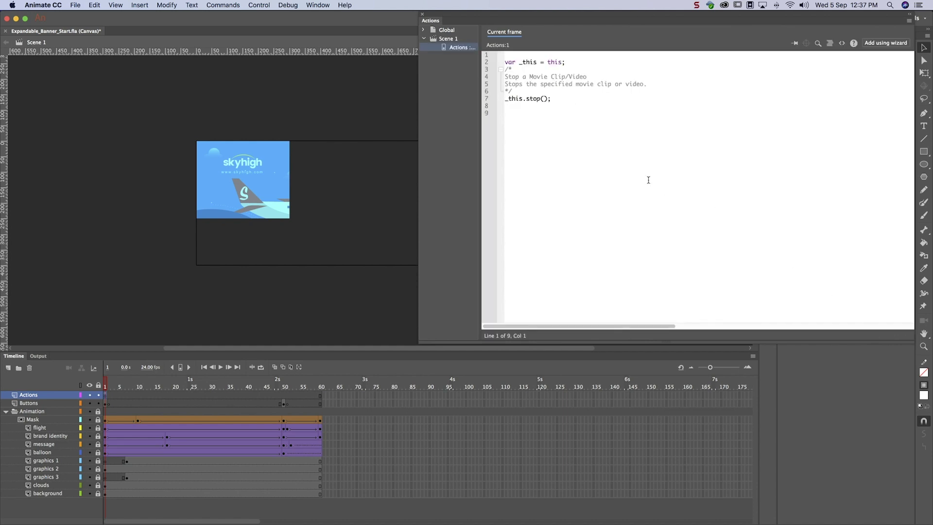
Use the wizard to play this timeline on fullscreen_btn Mouse Over.
click(880, 44)
click(514, 283)
click(663, 181)
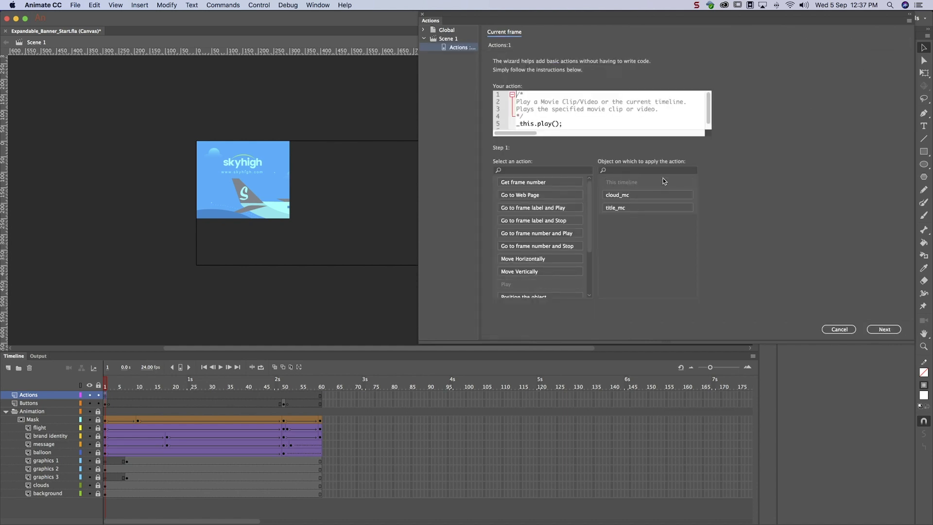
click(876, 329)
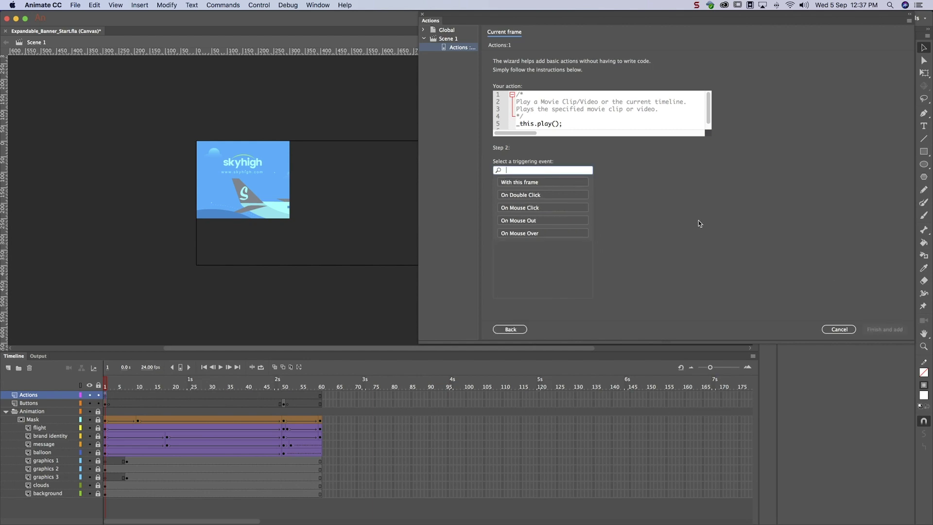
click(529, 232)
click(626, 194)
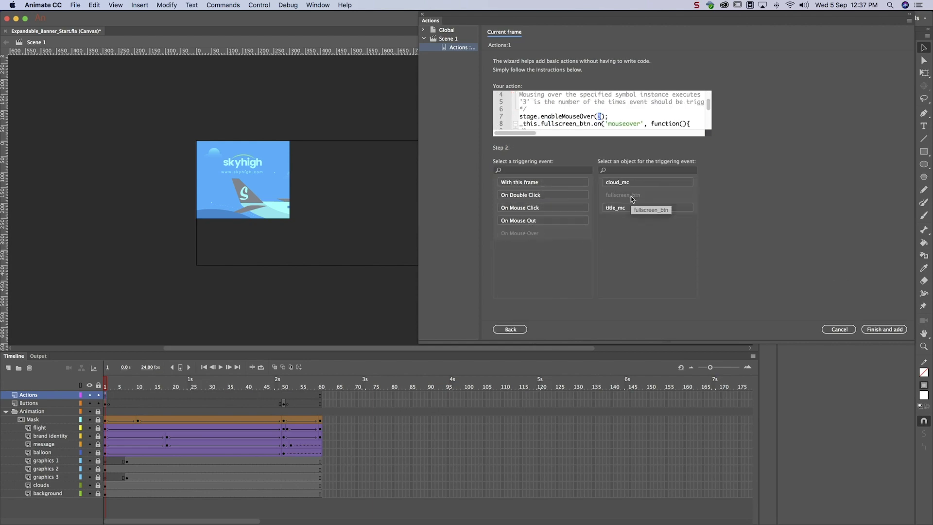
click(893, 331)
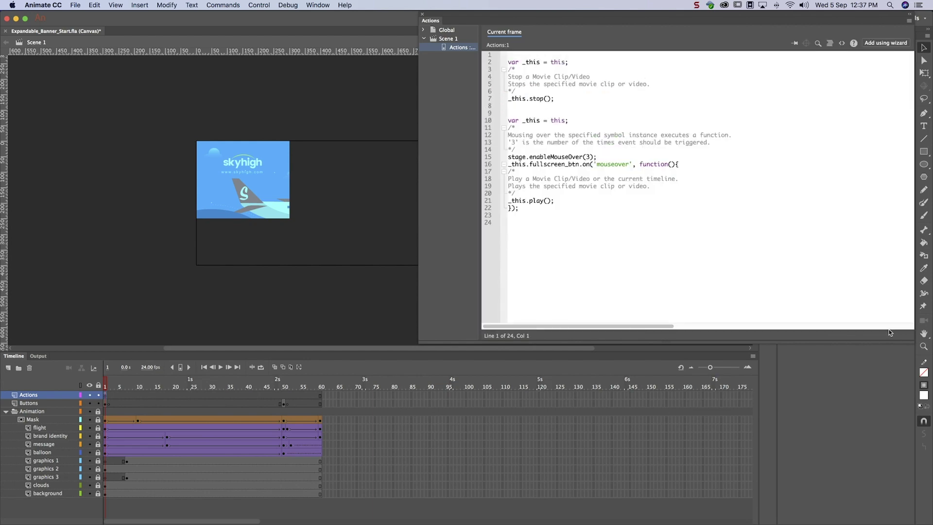
right_click(288, 394)
Insert a blank keyframe at frame 50 on Actions with a Stop action when the frame is reached.
click(309, 346)
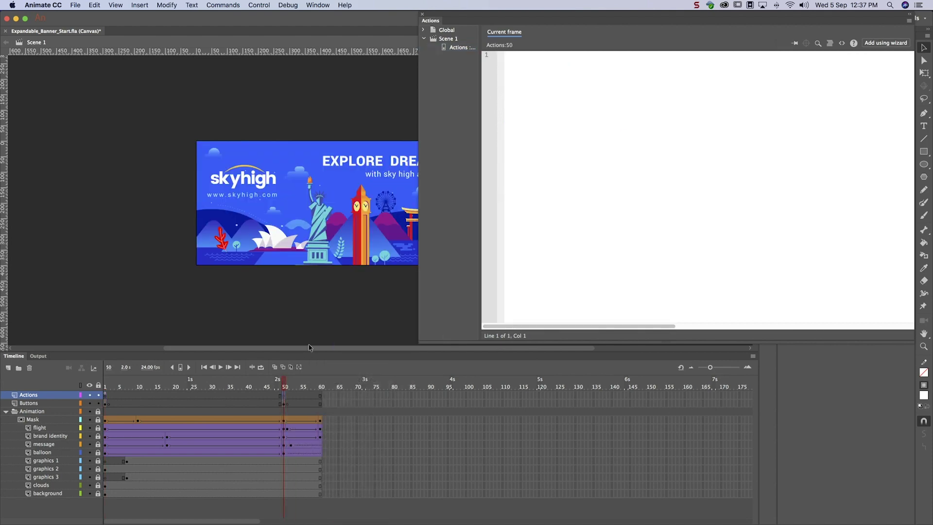
click(880, 43)
scroll(529, 272, down, 3)
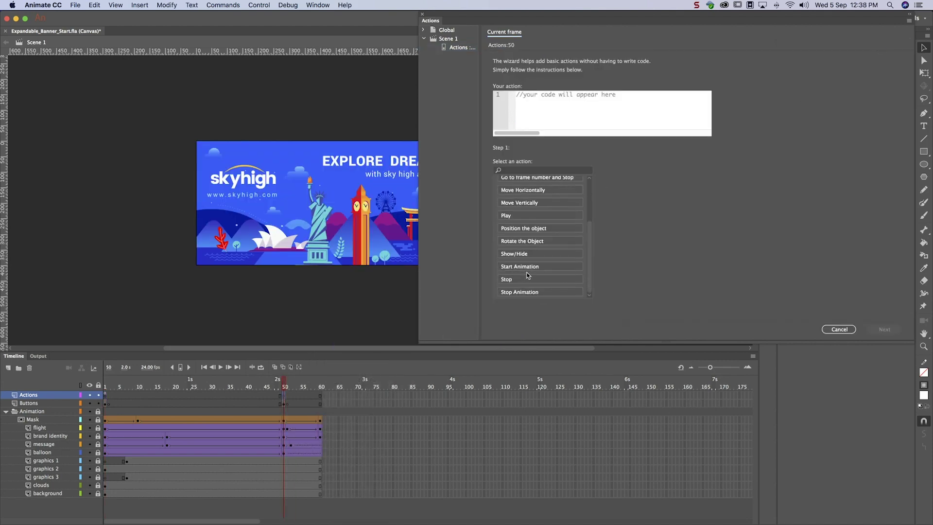
click(509, 279)
click(631, 184)
click(884, 329)
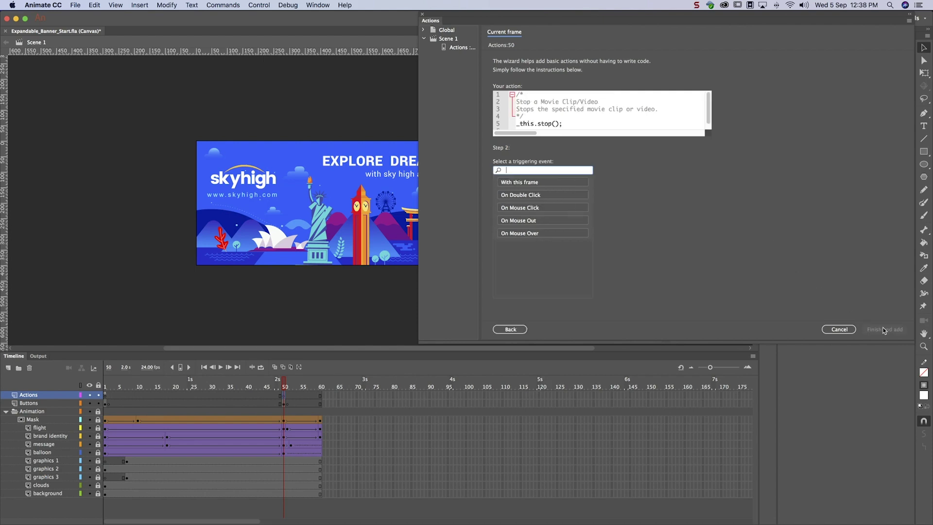
click(554, 182)
click(884, 329)
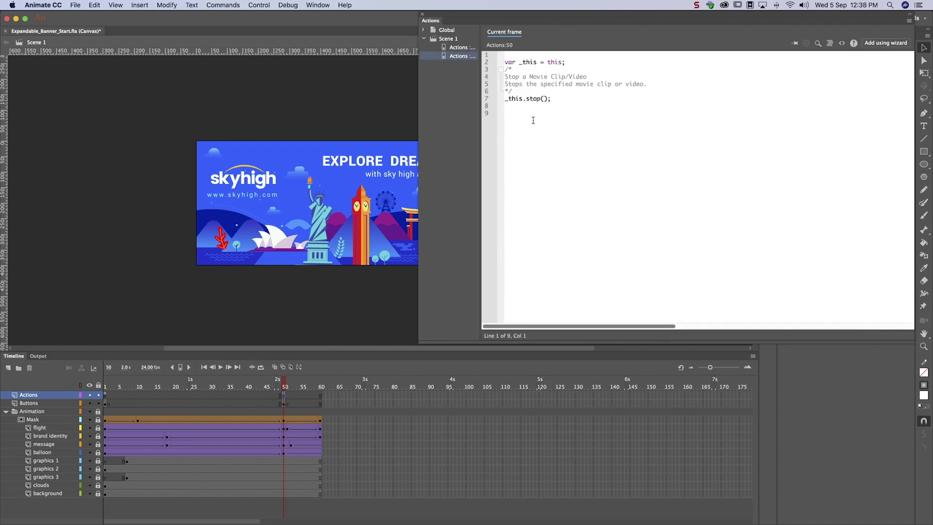
Add a Play action on this timeline triggered by a close_btn mouse click.
click(884, 44)
click(508, 284)
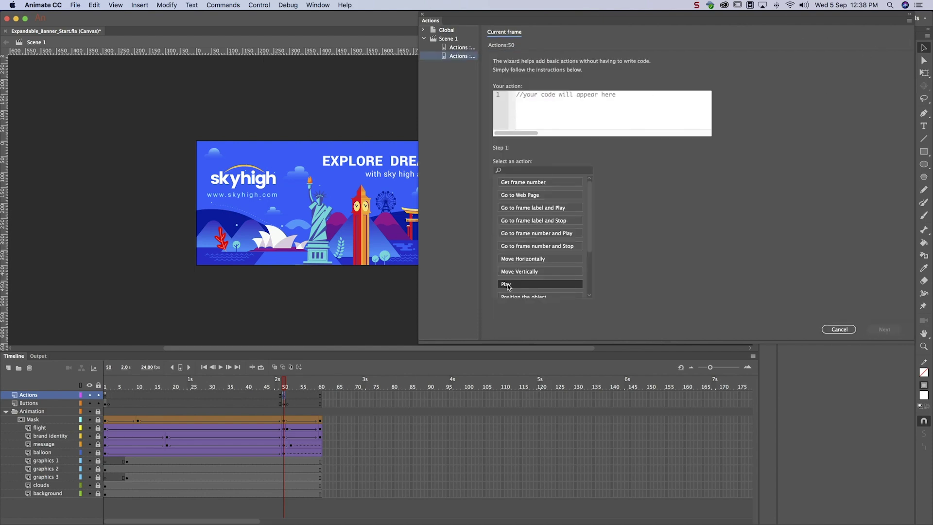
click(631, 183)
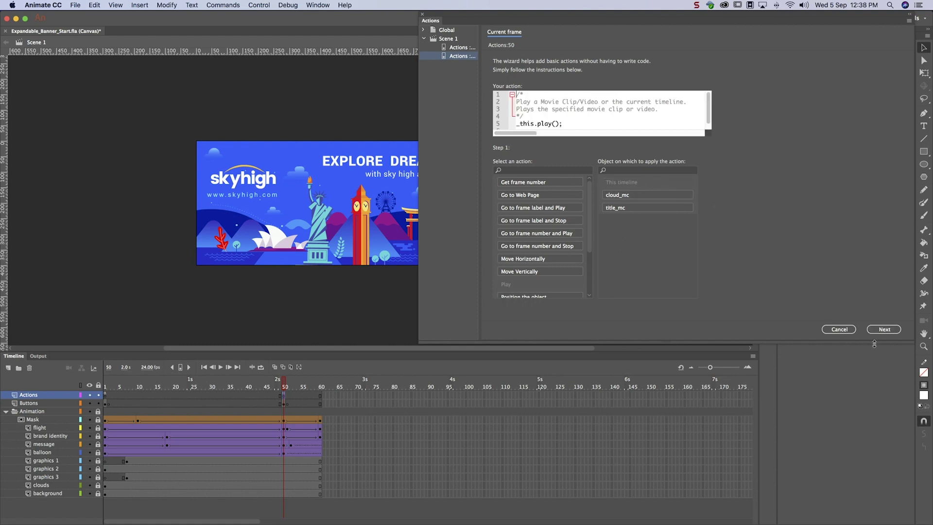
click(884, 329)
click(519, 207)
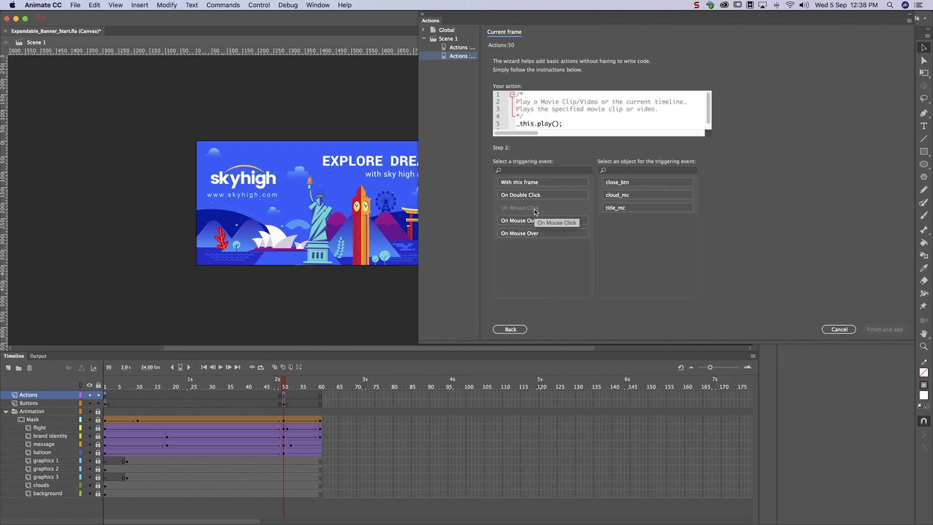
click(626, 182)
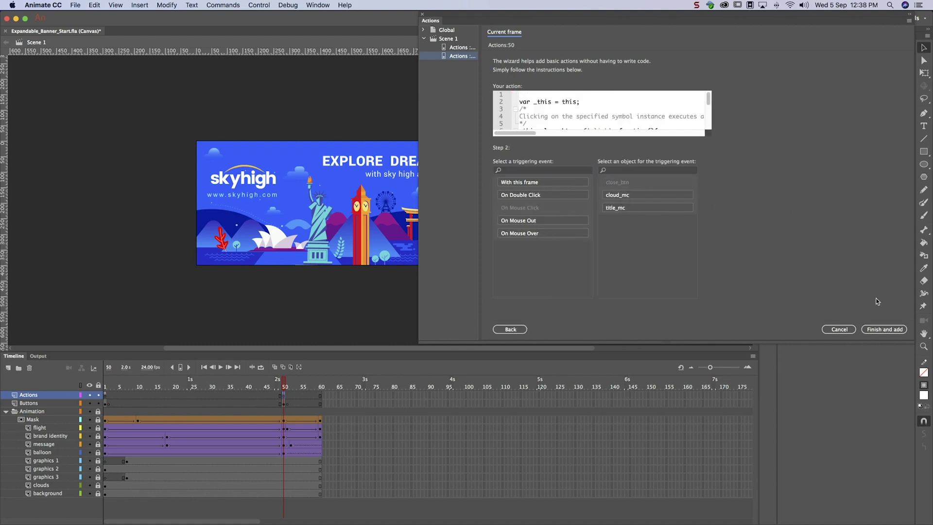
click(883, 331)
click(260, 6)
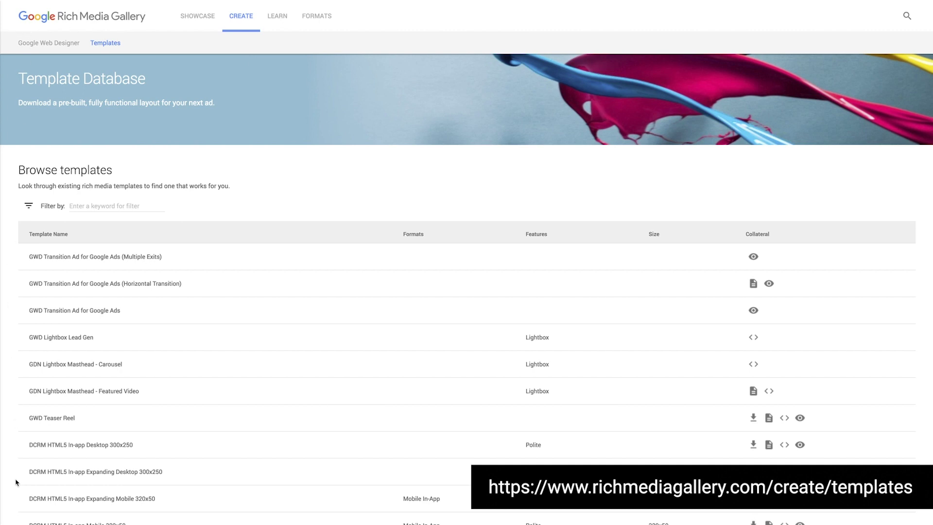
Save the DCRM Expanding Desktop 300x250 template zip into Project_Start > HTML Templates.
drag(163, 471, 86, 472)
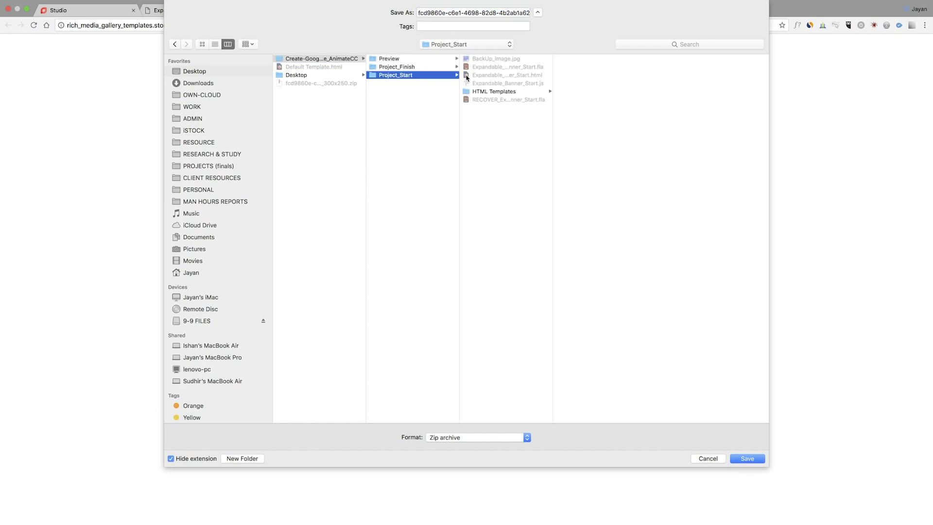
click(532, 92)
click(746, 459)
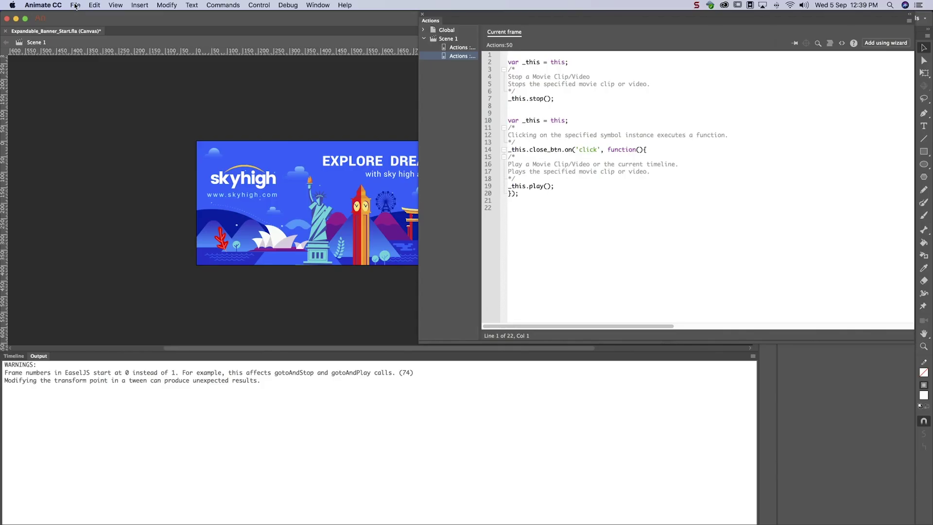
Export the HTML/JS default publishing template as Default Template.html into Project_Start > HTML Templates.
click(75, 6)
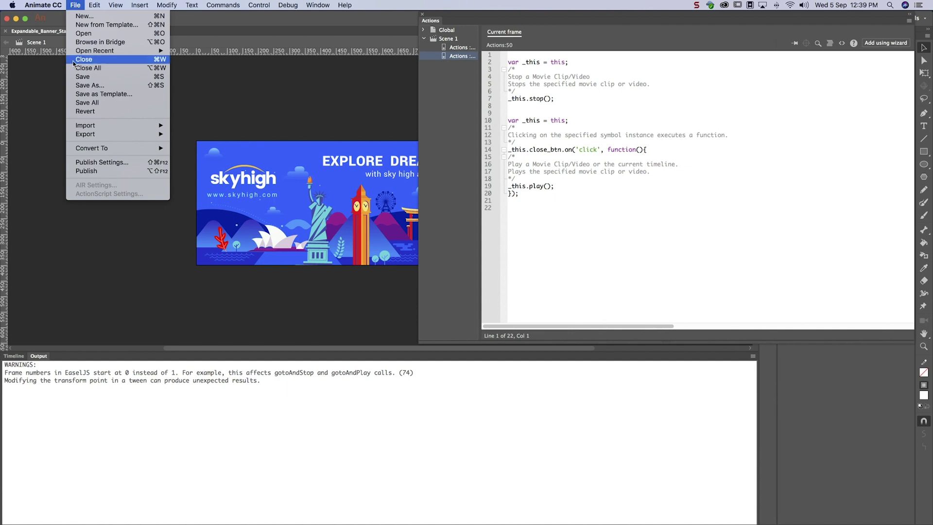
click(117, 163)
click(387, 97)
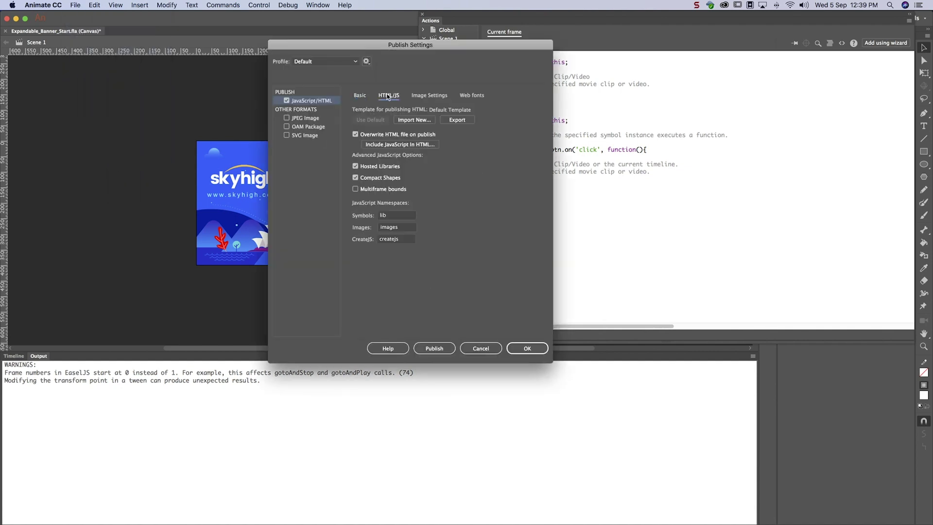
click(459, 119)
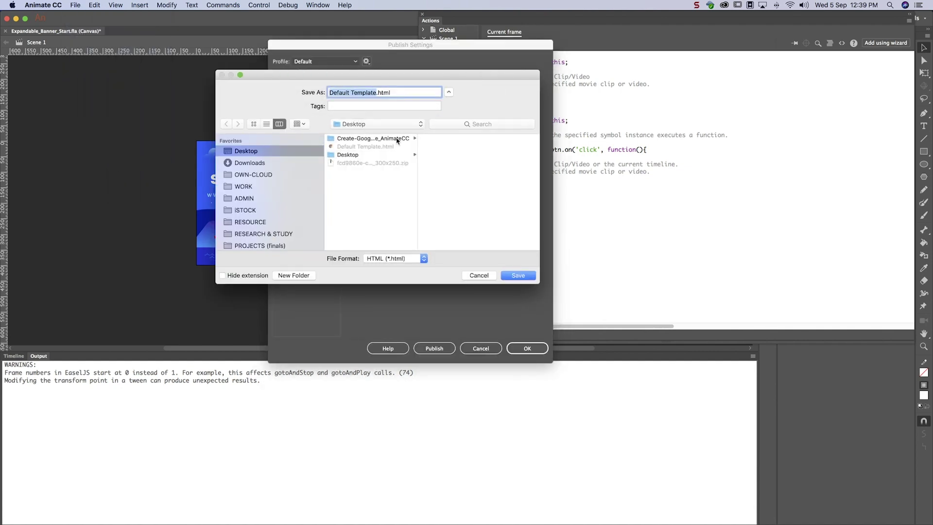
click(397, 140)
click(479, 155)
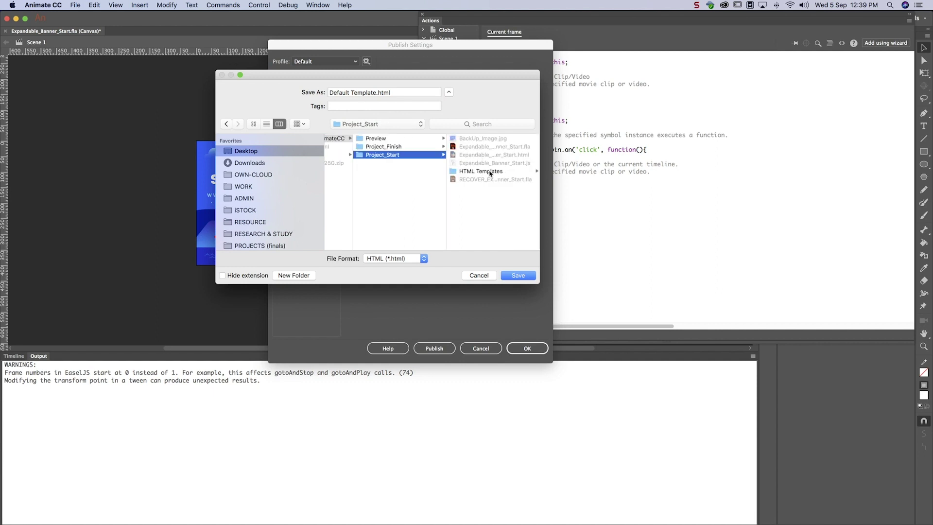
click(489, 172)
click(517, 276)
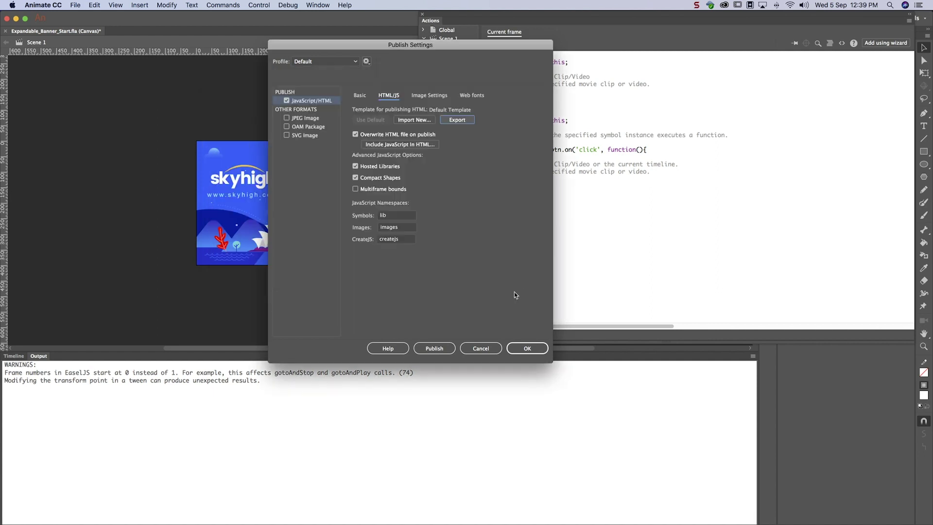
click(527, 348)
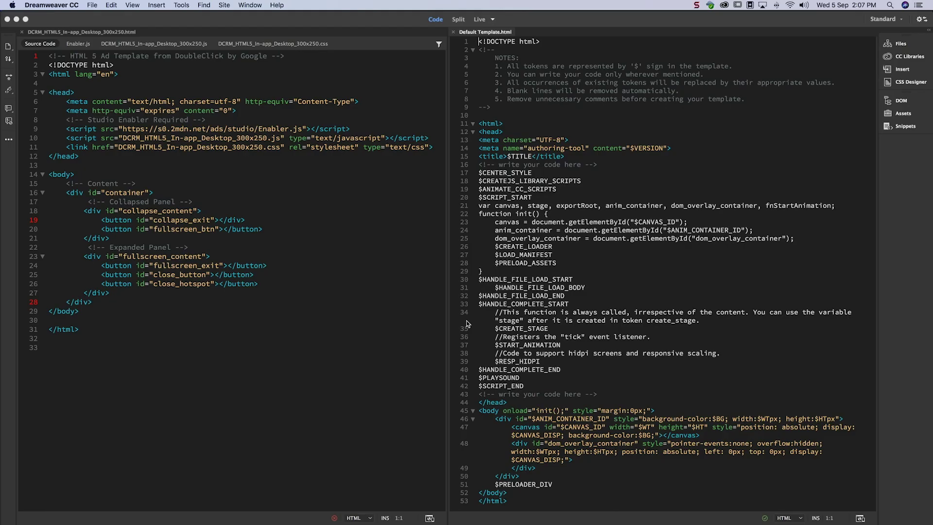
Copy the expires meta, Studio Enabler comment and Enabler.js script lines from the DCRM HTML.
click(66, 110)
drag(66, 110, 352, 128)
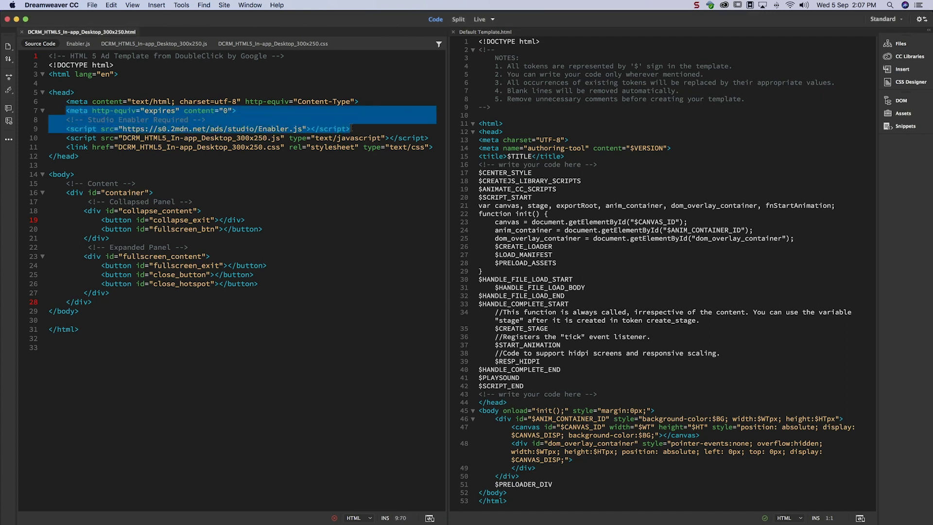
right_click(168, 118)
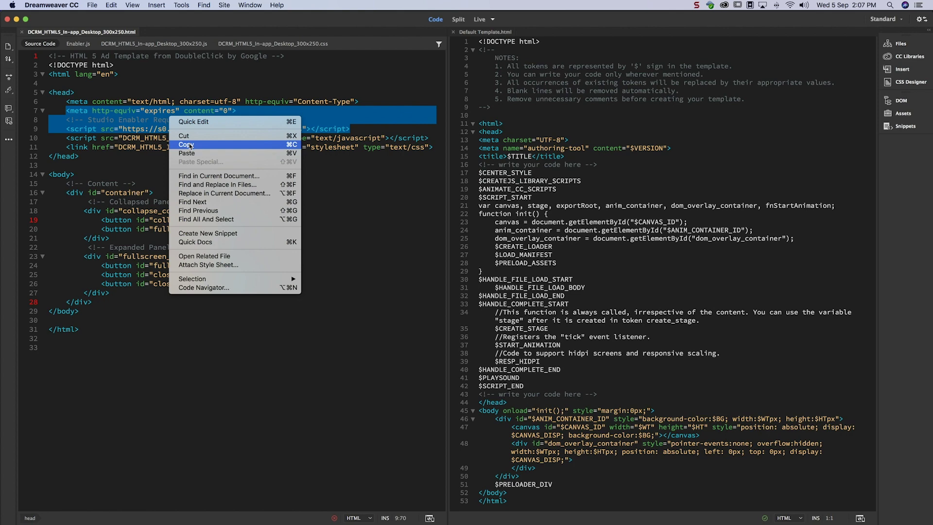
click(200, 142)
Paste those lines on a new line after $CENTER_STYLE in Default Template.html.
click(538, 172)
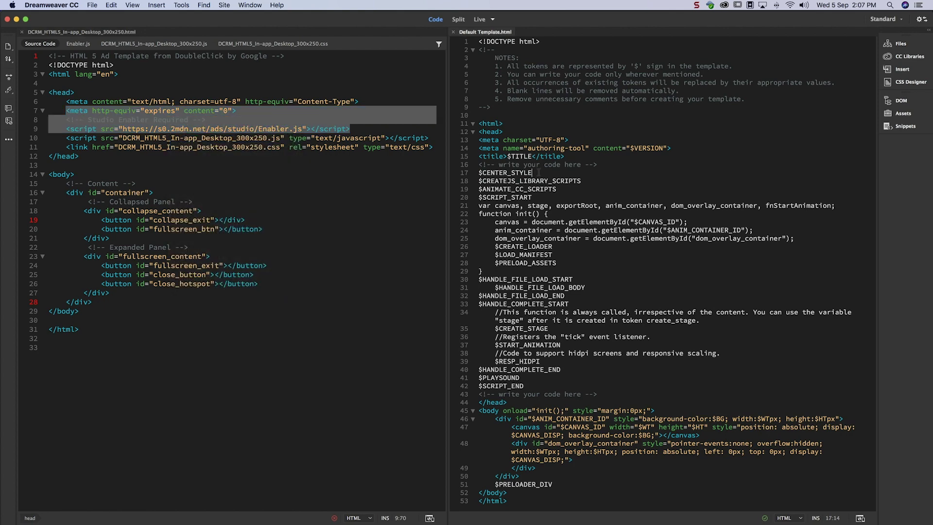
key(Return)
key(Tab)
right_click(502, 176)
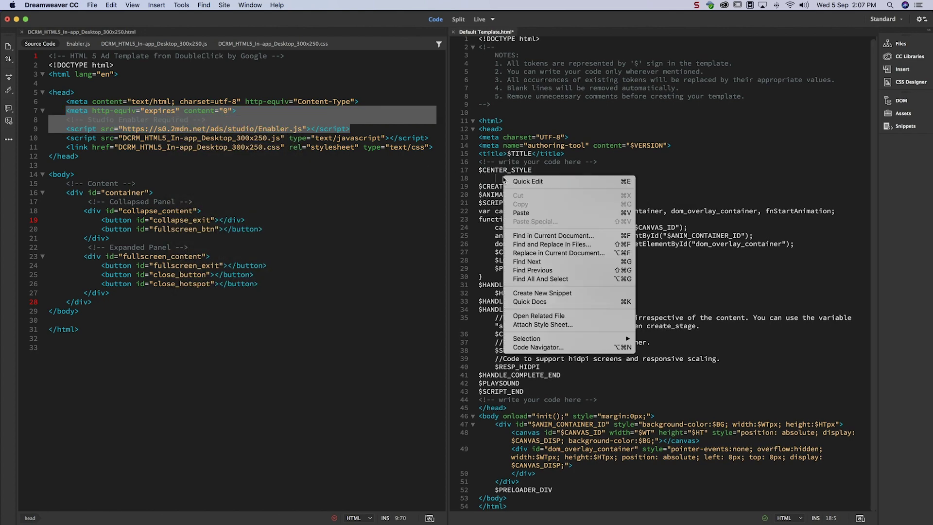
click(521, 213)
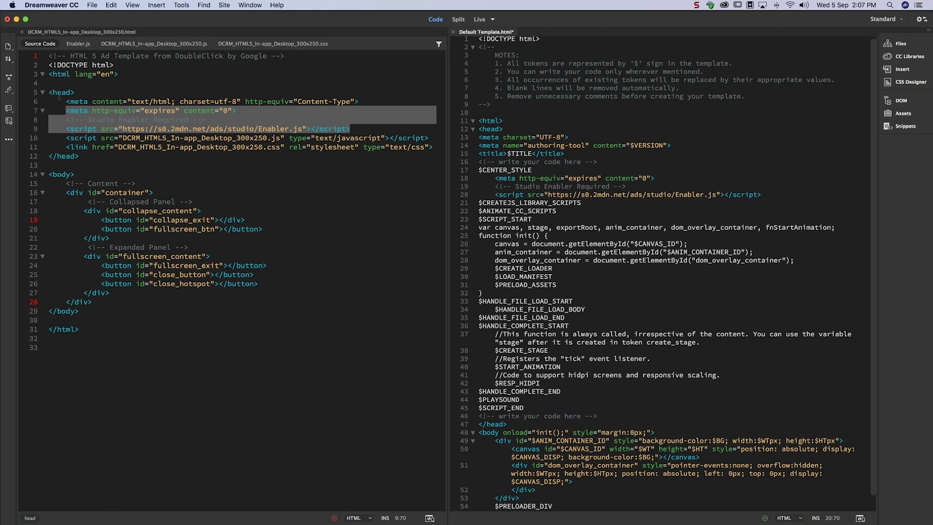
click(21, 32)
Open the DCRM 300x250 JavaScript file and tile it beside the template.
click(92, 6)
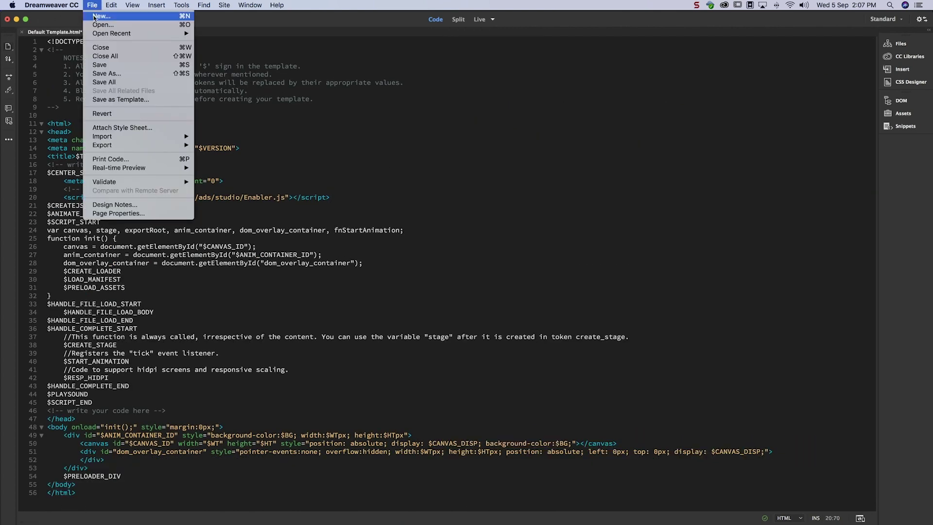
click(96, 25)
click(634, 91)
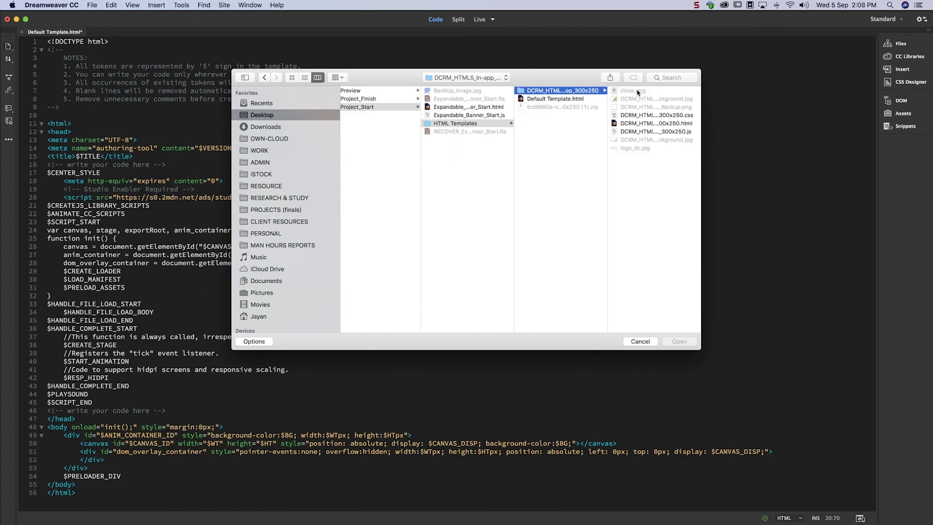
click(656, 131)
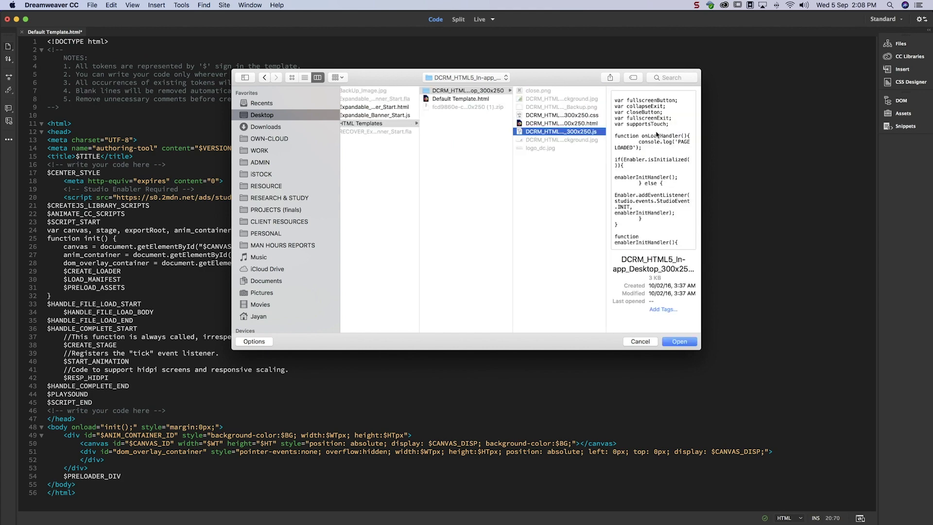
click(673, 342)
click(250, 5)
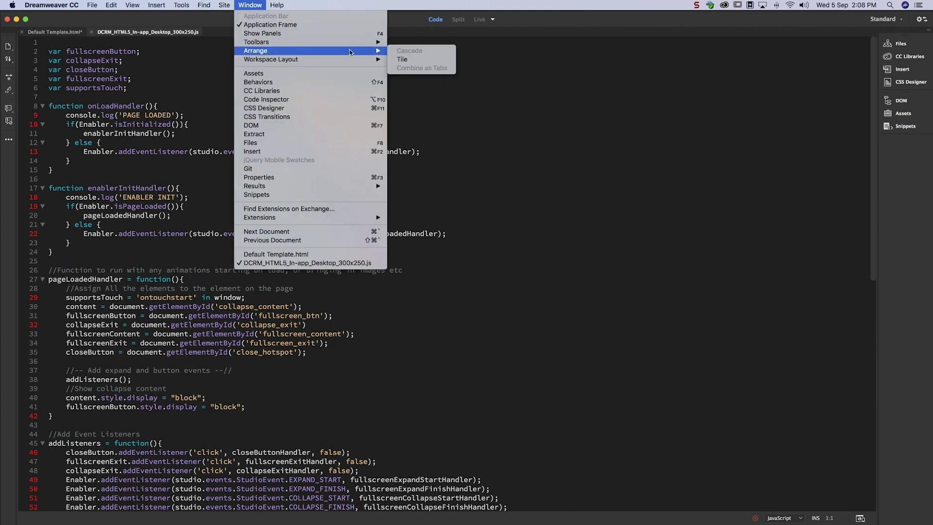
click(402, 59)
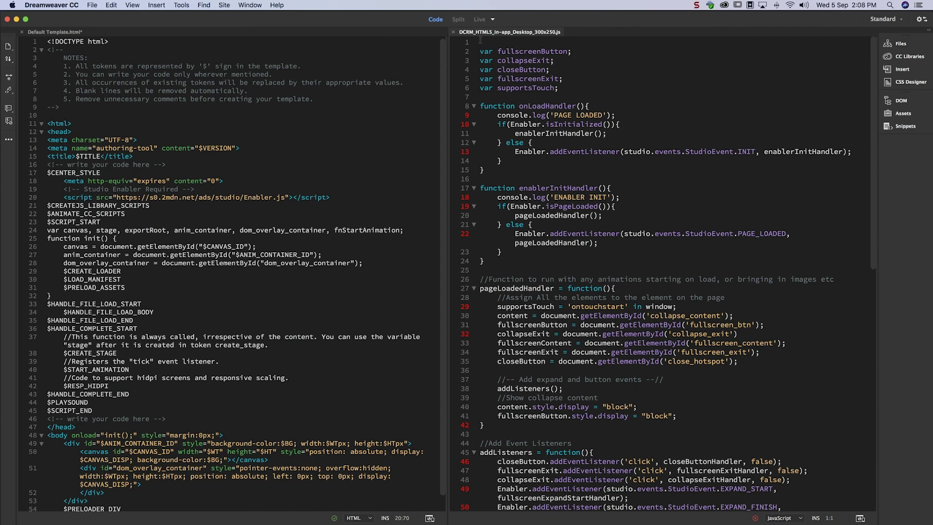
Delete the variable declarations, getElementById assignments and Show collapse content lines.
drag(495, 43, 563, 79)
key(BackSpace)
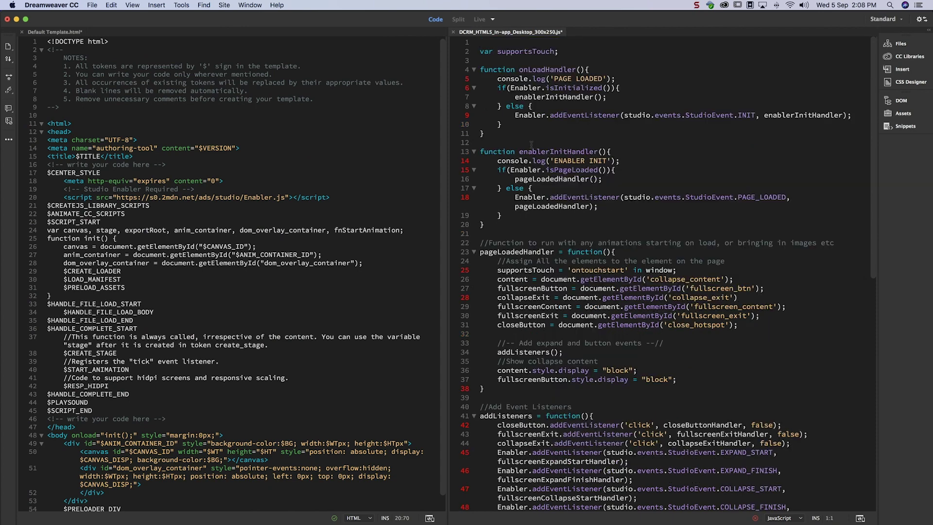
drag(497, 279, 737, 325)
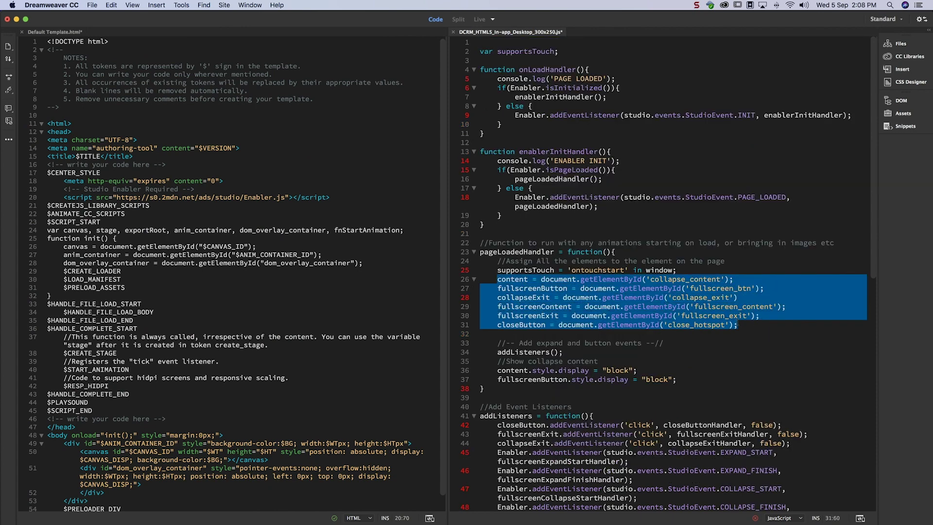
key(BackSpace)
drag(497, 315, 678, 334)
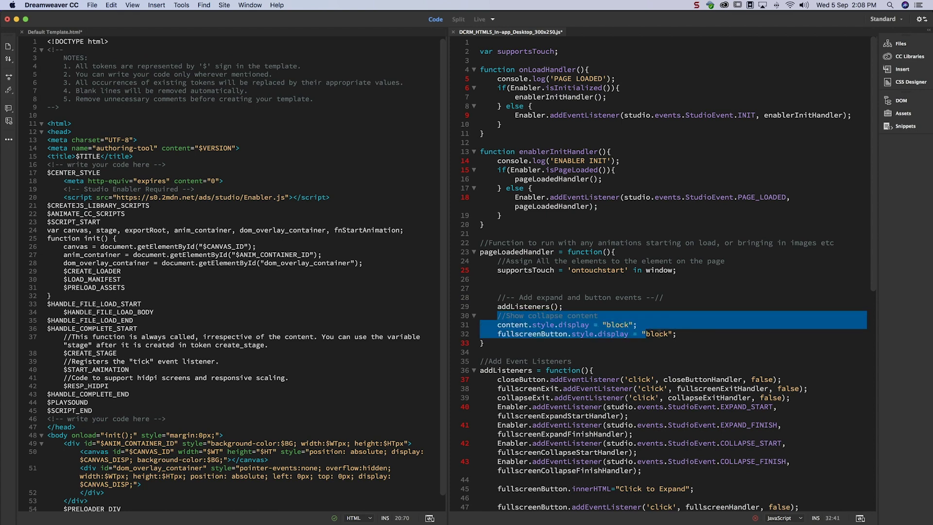
key(BackSpace)
Delete the three button click listeners and the fullscreenButton lines.
scroll(497, 275, down, 5)
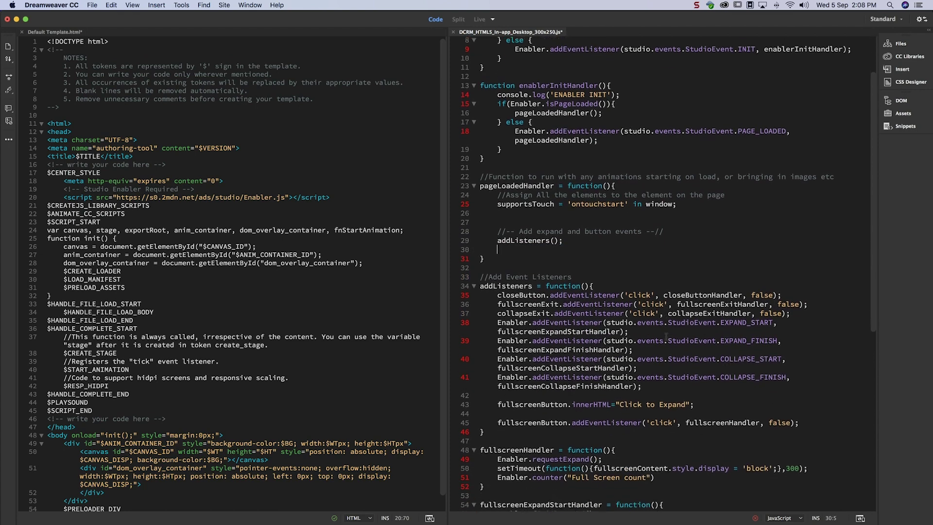
drag(497, 275, 791, 297)
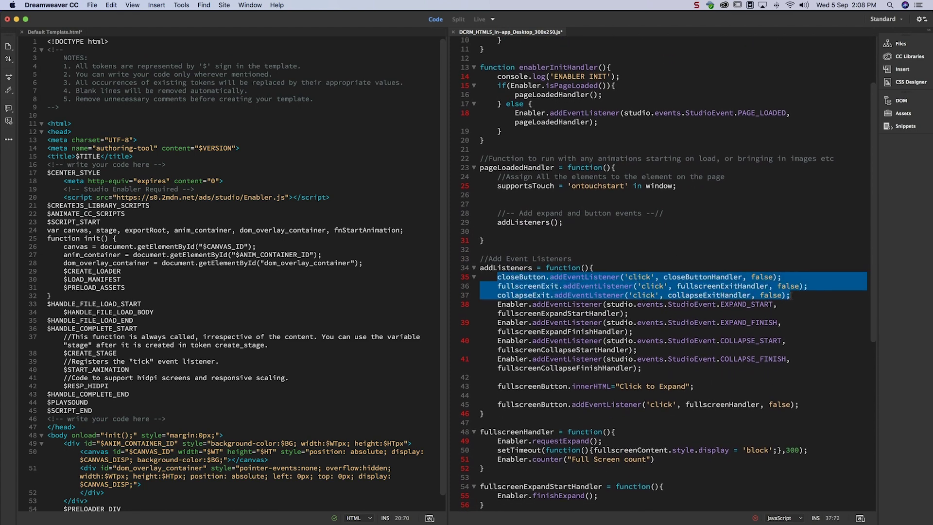
key(BackSpace)
scroll(532, 301, down, 6)
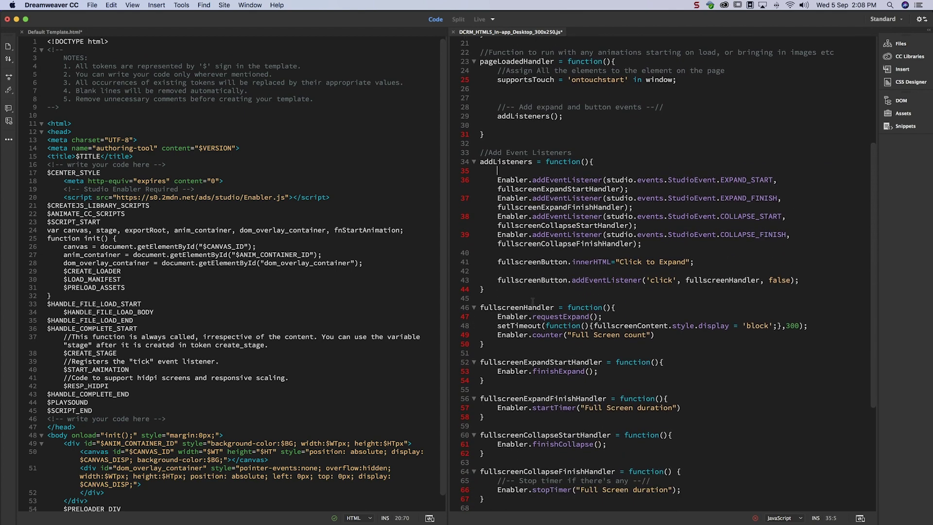
drag(497, 263, 798, 283)
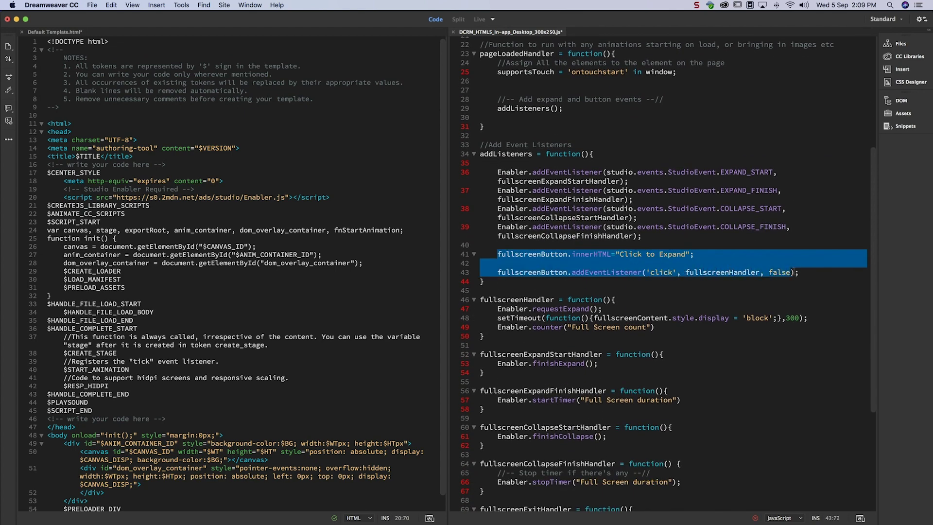
key(BackSpace)
Delete the setTimeout line in fullscreenHandler.
scroll(680, 267, down, 3)
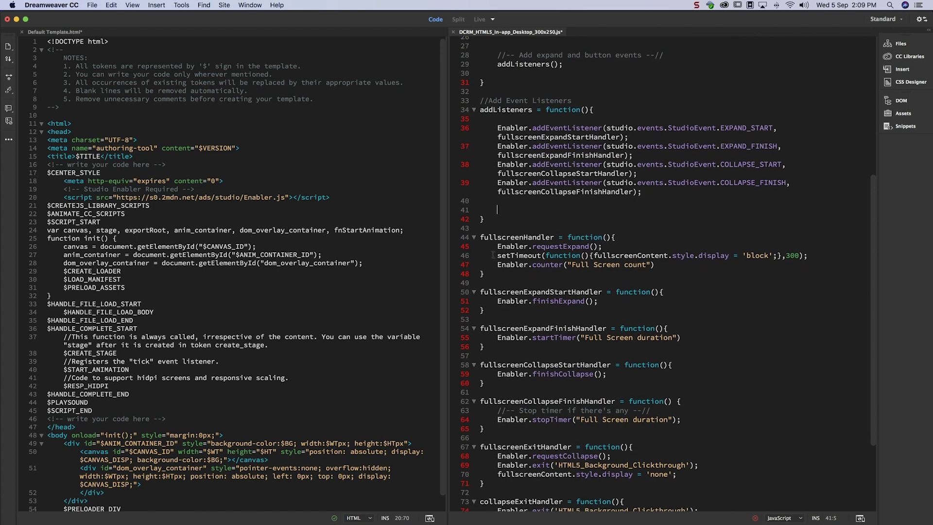
click(497, 253)
drag(497, 253, 807, 253)
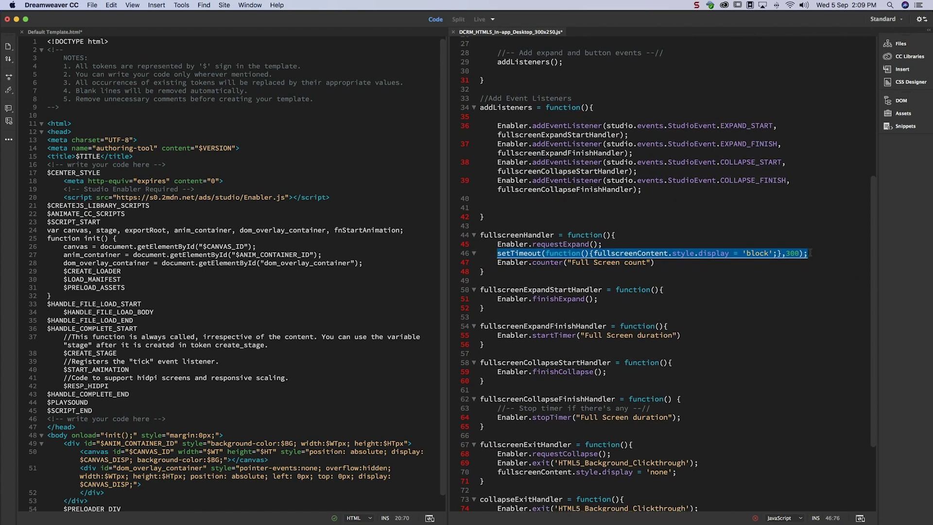
key(BackSpace)
Delete the fullscreenContent hiding lines in fullscreenExitHandler and closeButtonHandler.
scroll(544, 323, down, 2)
scroll(544, 323, down, 2)
scroll(544, 324, down, 1)
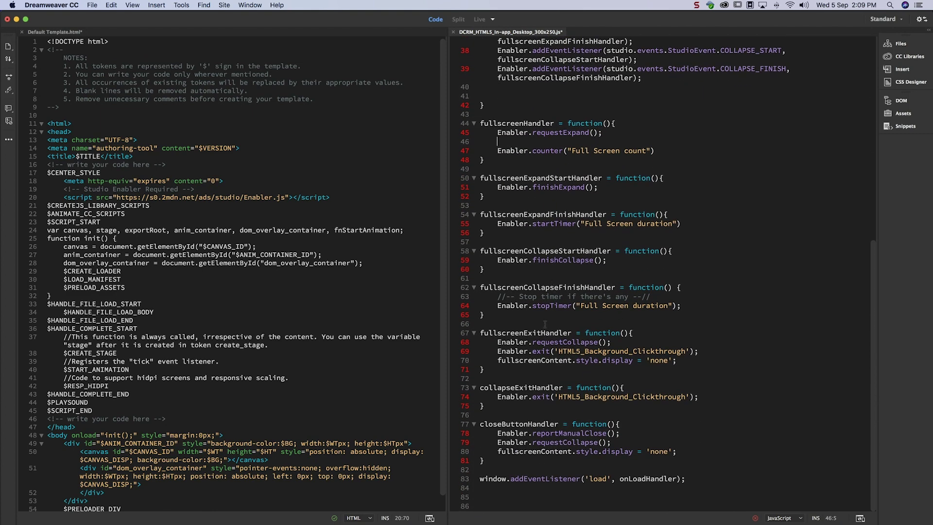
drag(497, 360, 676, 360)
scroll(676, 360, up, 1)
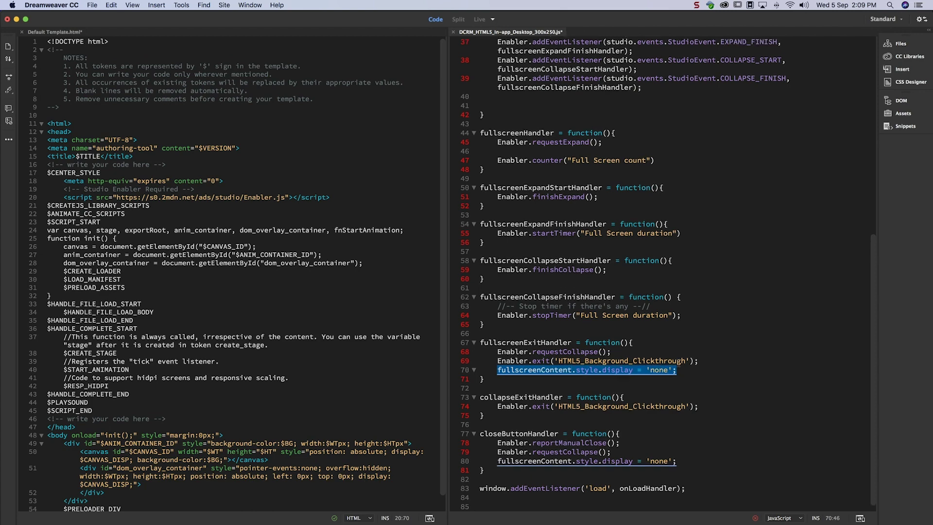
key(BackSpace)
scroll(675, 362, down, 1)
drag(497, 451, 676, 451)
key(BackSpace)
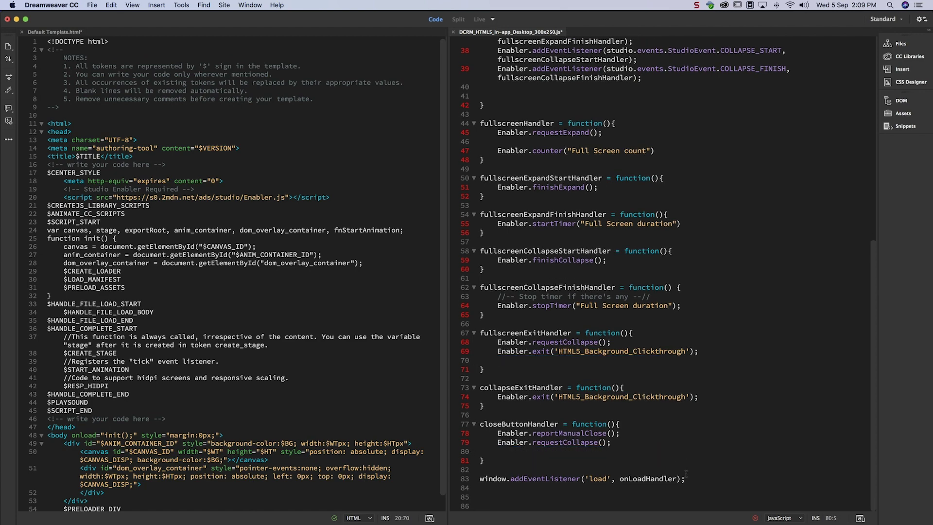
Copy the entire edited JavaScript file and close it.
key(super+a)
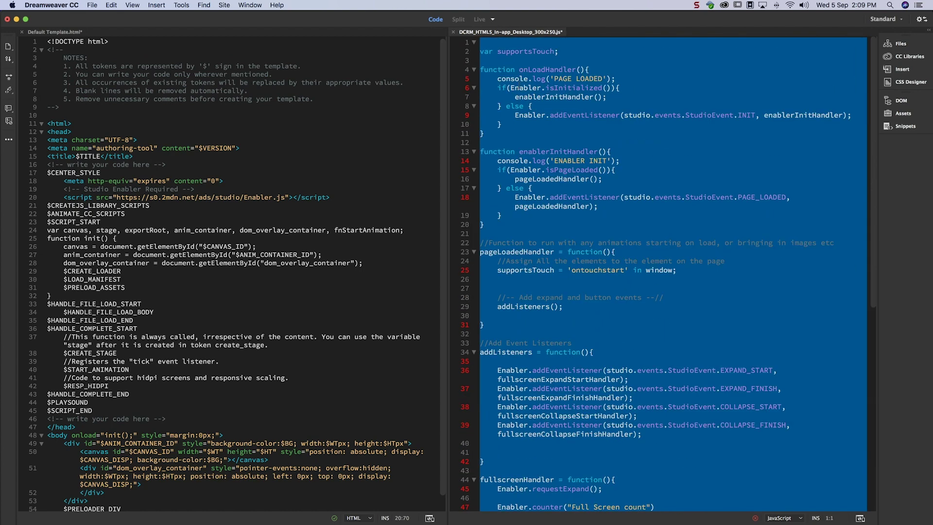
right_click(519, 86)
click(538, 108)
click(453, 33)
click(460, 279)
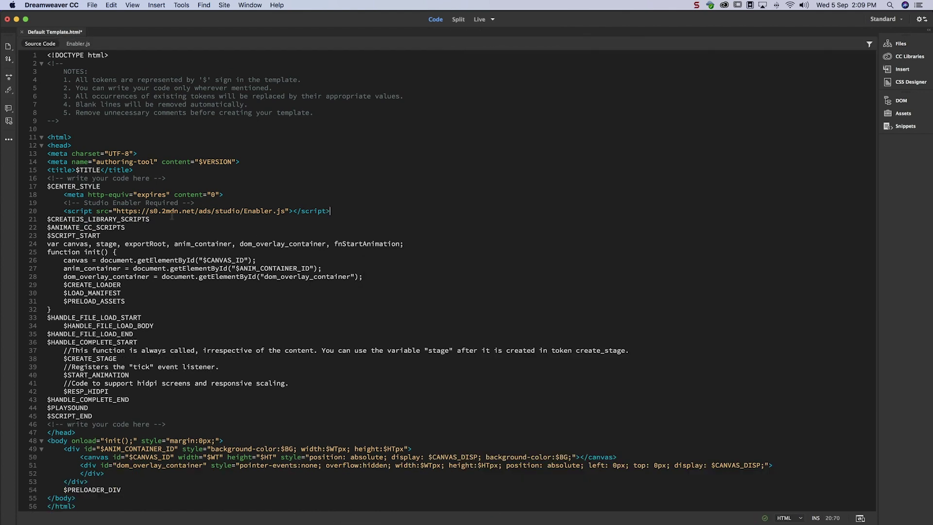
Add a <script> element in the template and paste the Enabler handler code into it.
text(sc<script></script>)
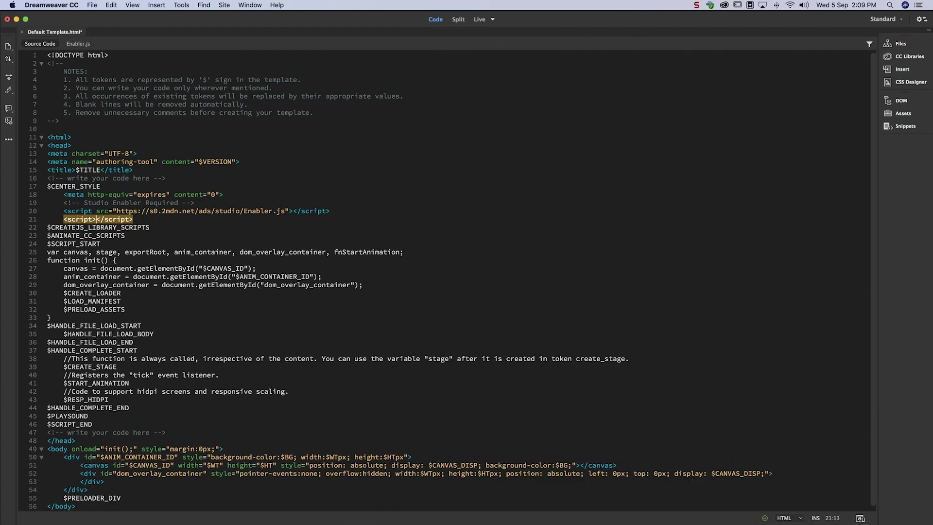
key(Return)
key(Return)
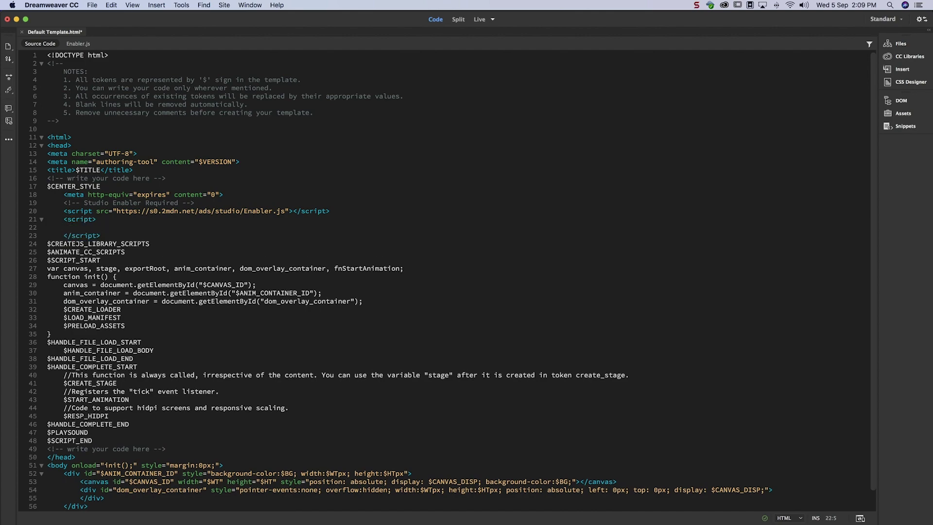
right_click(71, 228)
click(97, 261)
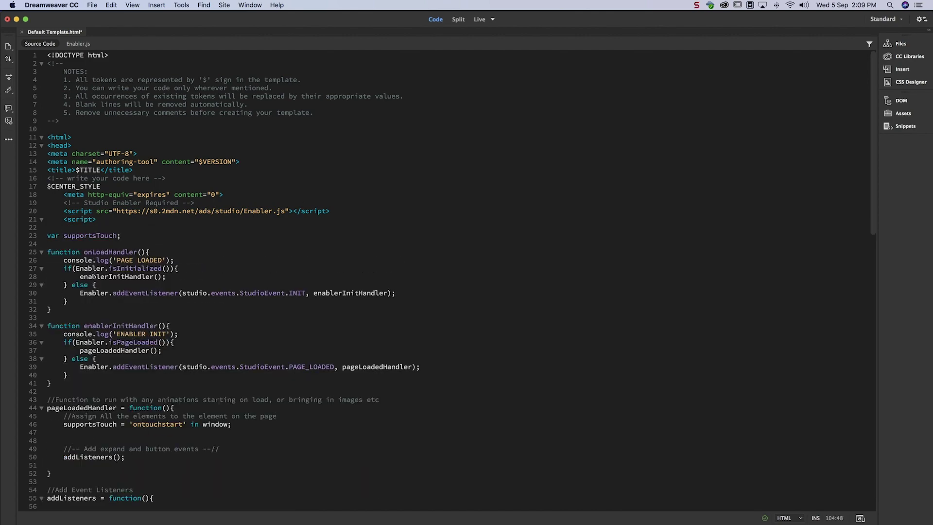
scroll(93, 343, down, 20)
Move init(); from the body onload into pageLoadedHandler on line 51.
click(116, 440)
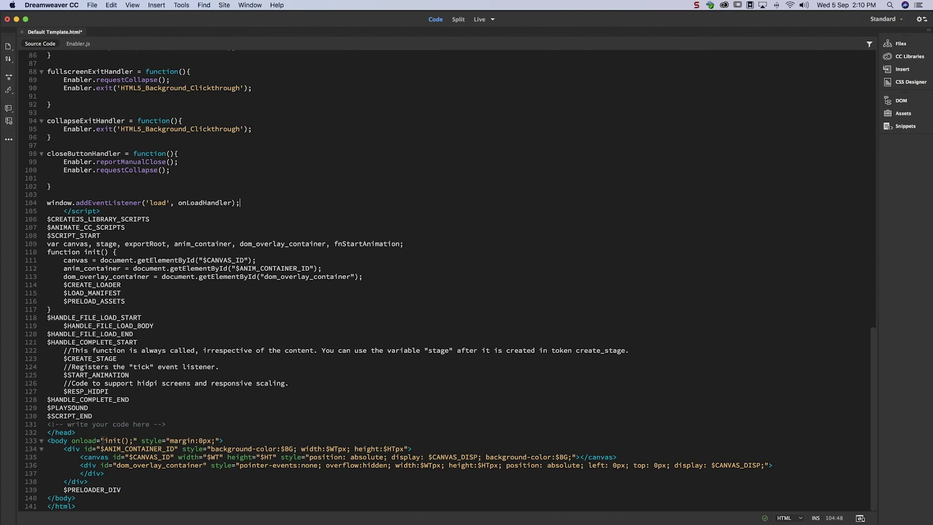
drag(116, 440, 133, 440)
right_click(113, 440)
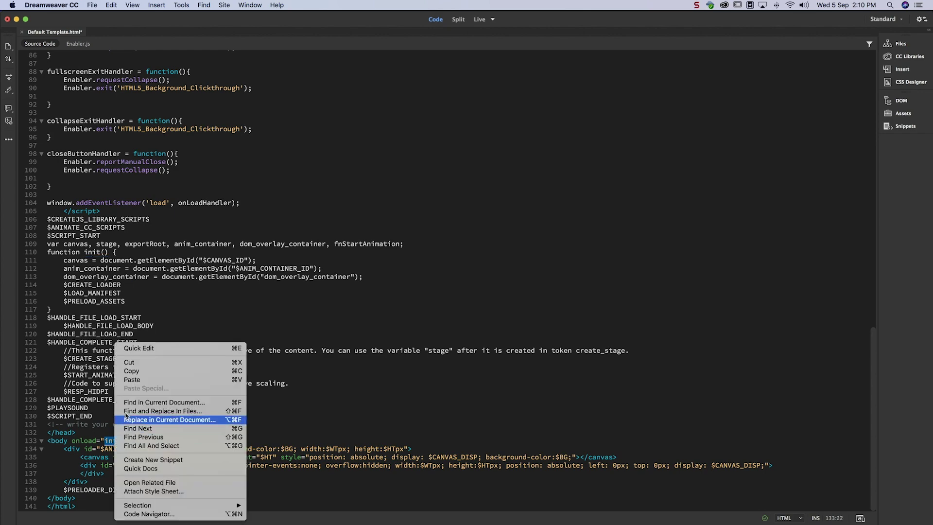
click(128, 365)
scroll(129, 365, up, 8)
scroll(70, 178, up, 5)
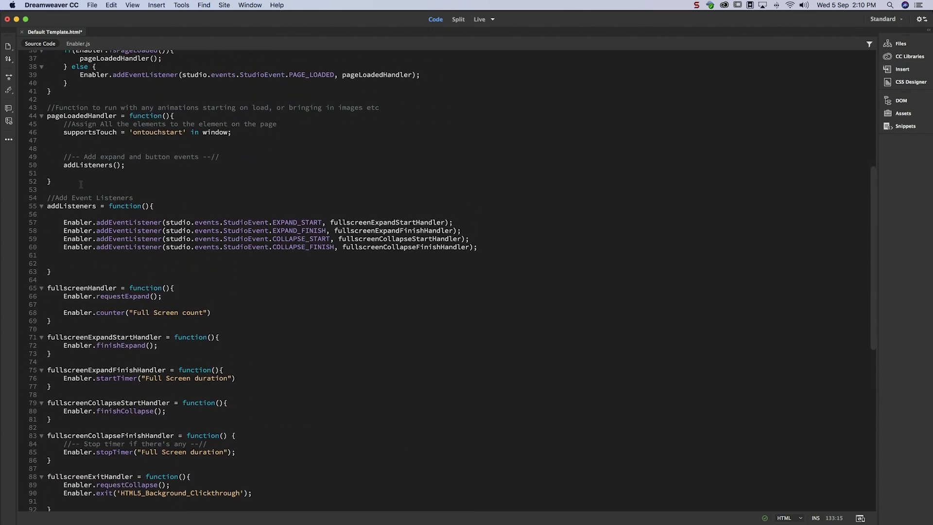
click(69, 178)
right_click(69, 177)
click(95, 216)
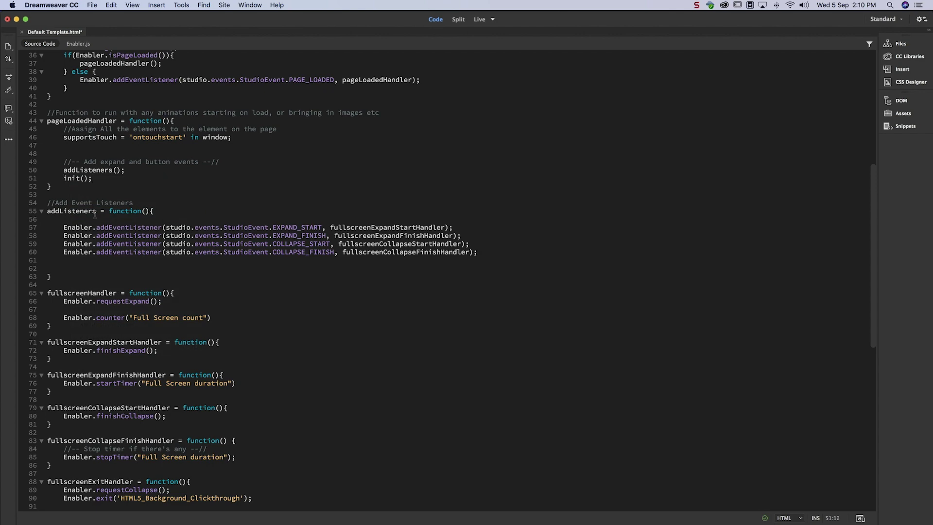
scroll(92, 264, down, 4)
scroll(91, 264, down, 4)
scroll(92, 265, down, 2)
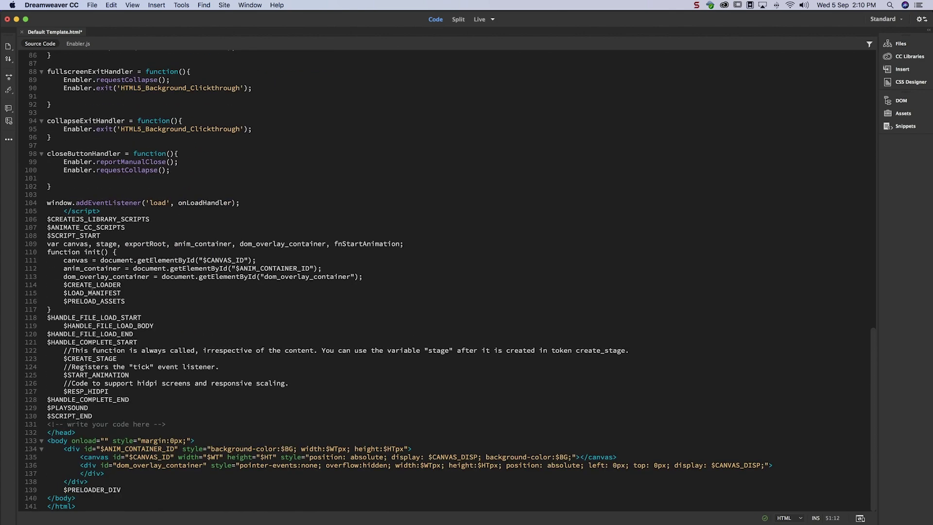
Delete the empty onload attribute from the template's body tag.
drag(109, 440, 68, 440)
key(BackSpace)
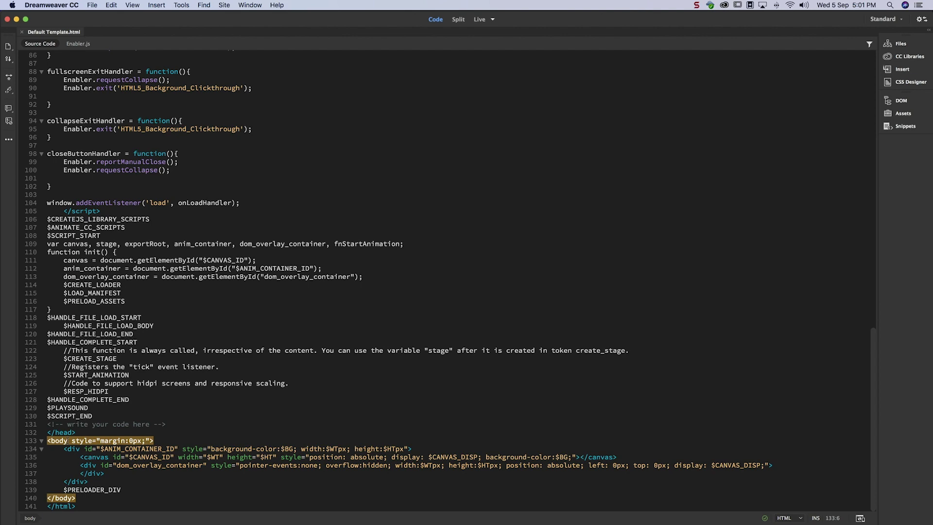
scroll(69, 272, up, 1)
scroll(69, 272, up, 3)
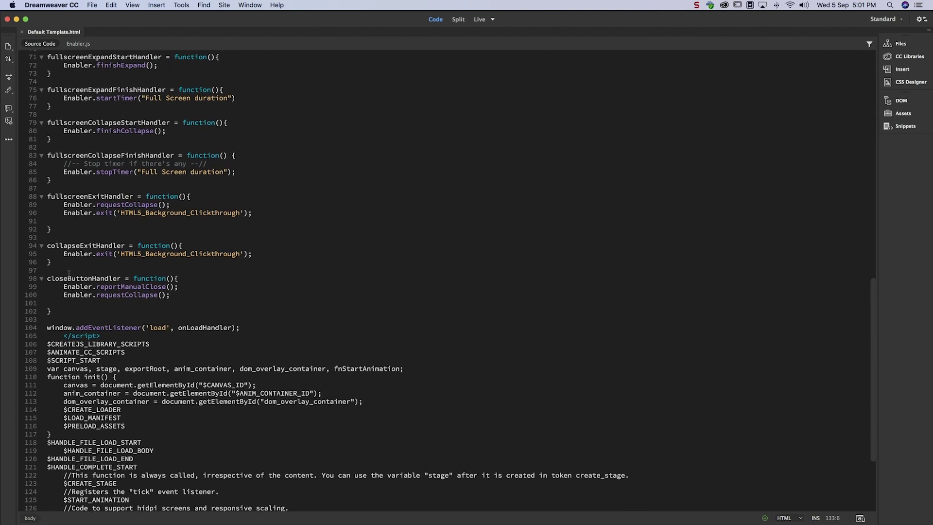
scroll(68, 272, up, 1)
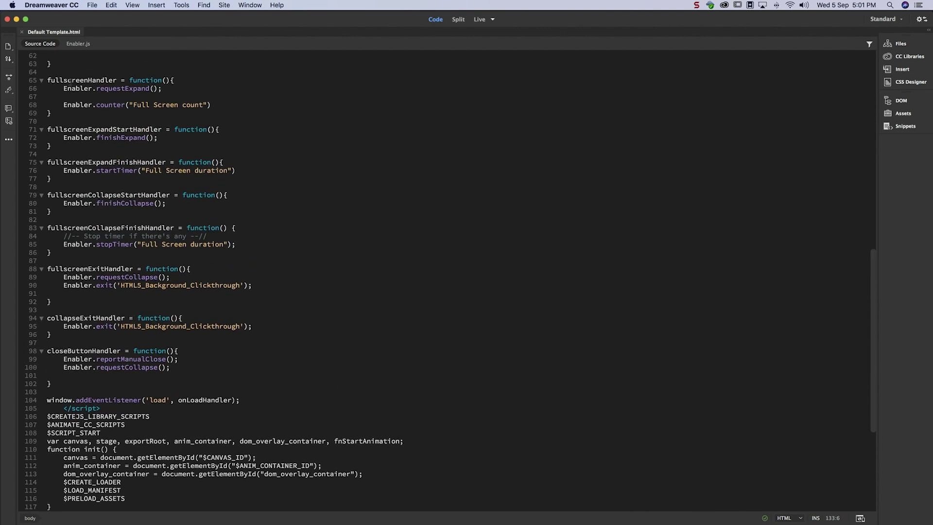
scroll(73, 116, up, 2)
scroll(75, 146, up, 1)
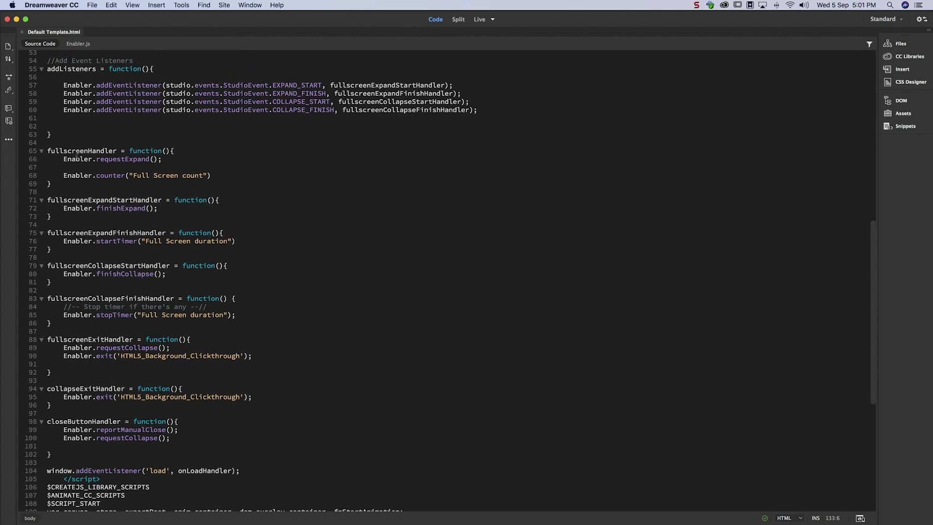
Call fullscreenHandler() inside the mouseover function in Animate's actions.
double_click(77, 150)
key(super+Tab)
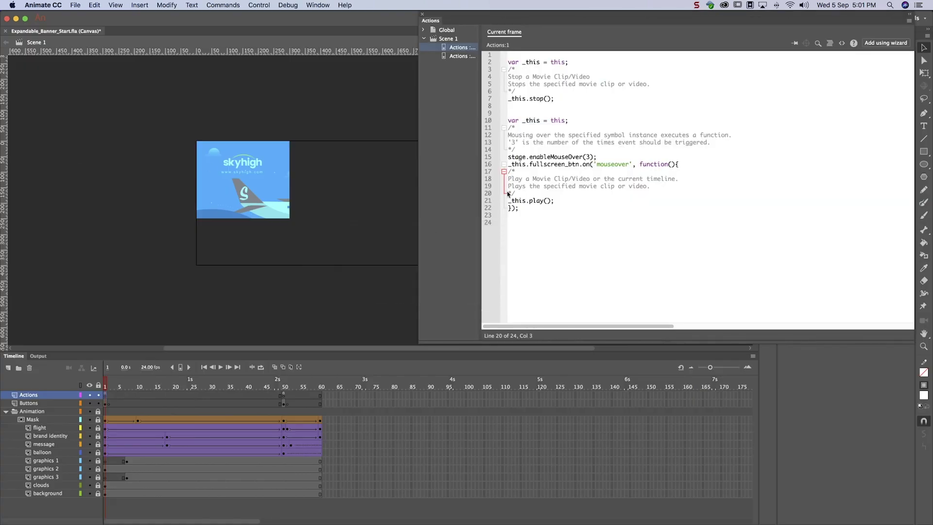
click(516, 193)
key(Return)
key(super+v)
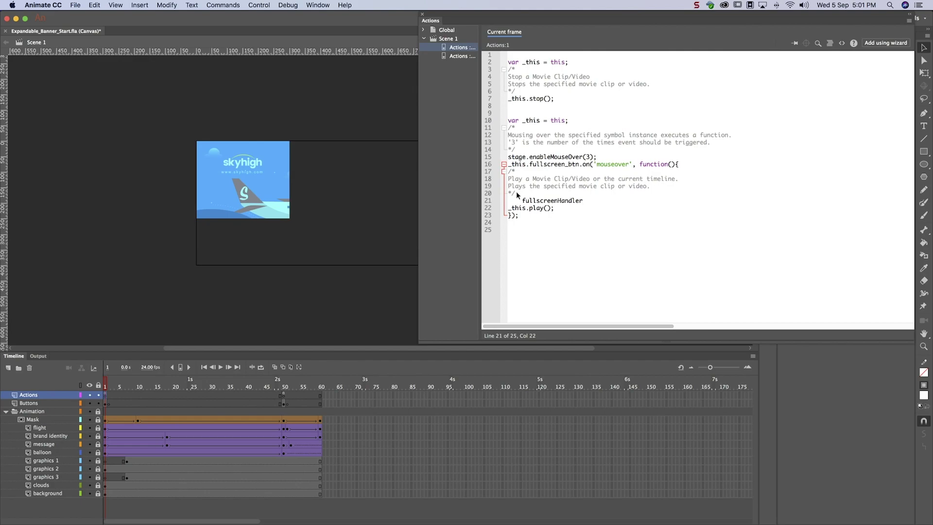
text(())
Call closeButtonHandler inside the close_btn click function on frame 50.
key(super+Tab)
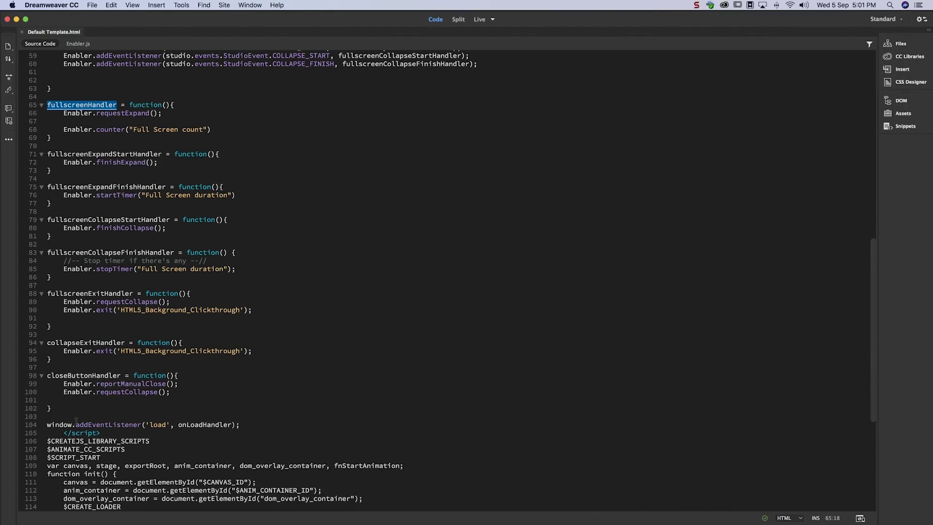
scroll(76, 311, down, 3)
double_click(76, 315)
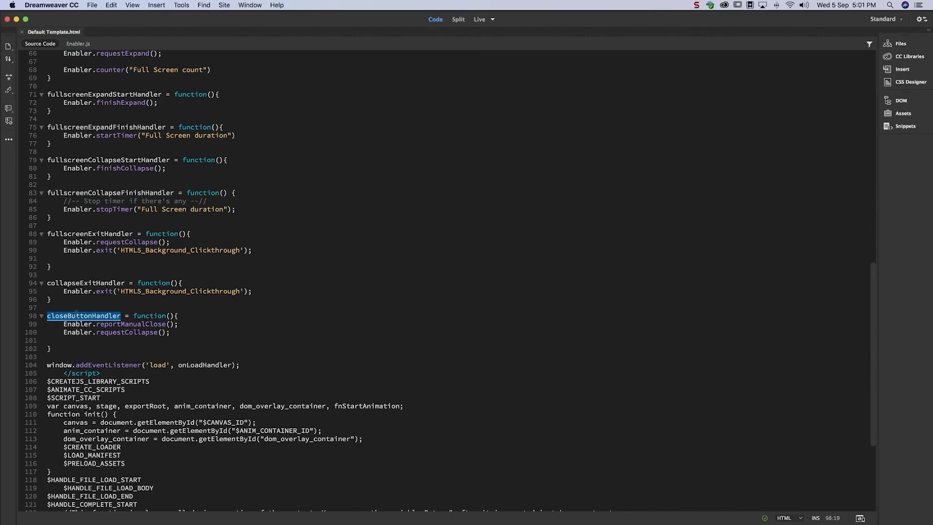
key(super+Tab)
click(284, 395)
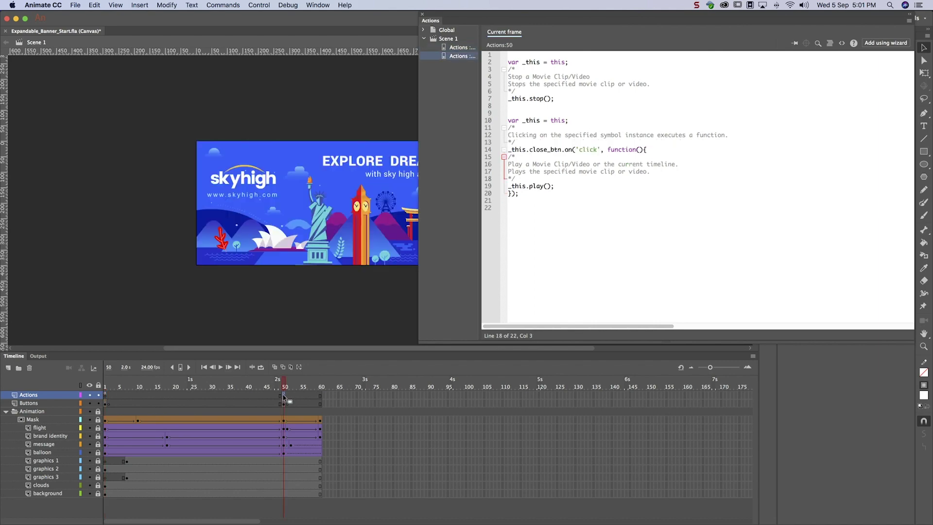
key(Return)
key(super+v)
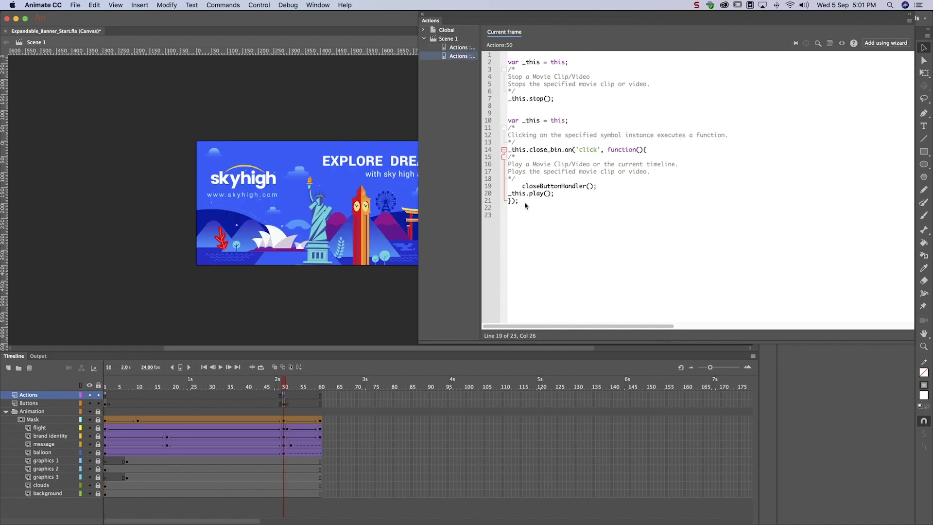
Duplicate the click handler for title_mc.cta_btn, calling fullscreenExitHandler instead.
drag(525, 203, 502, 151)
key(super+c)
click(511, 214)
key(super+v)
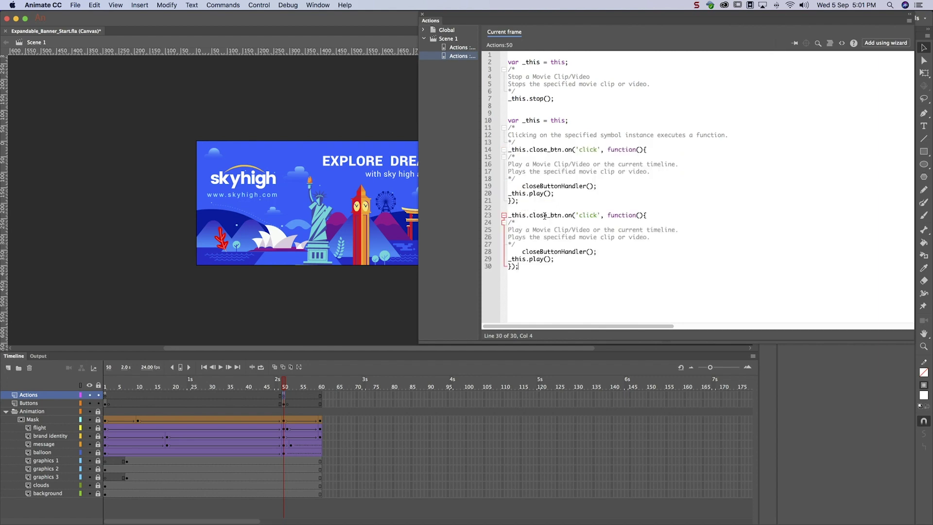
double_click(541, 215)
text(title_mc.)
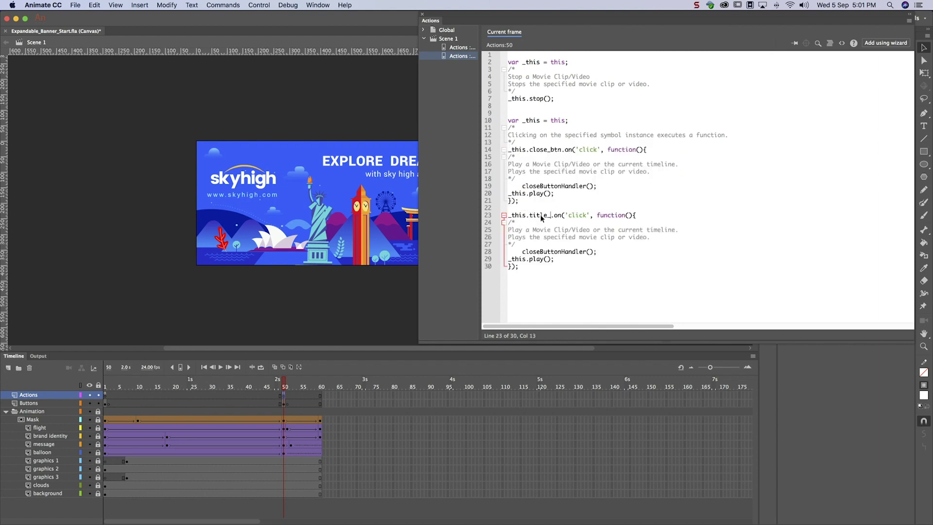
text(cta_btn)
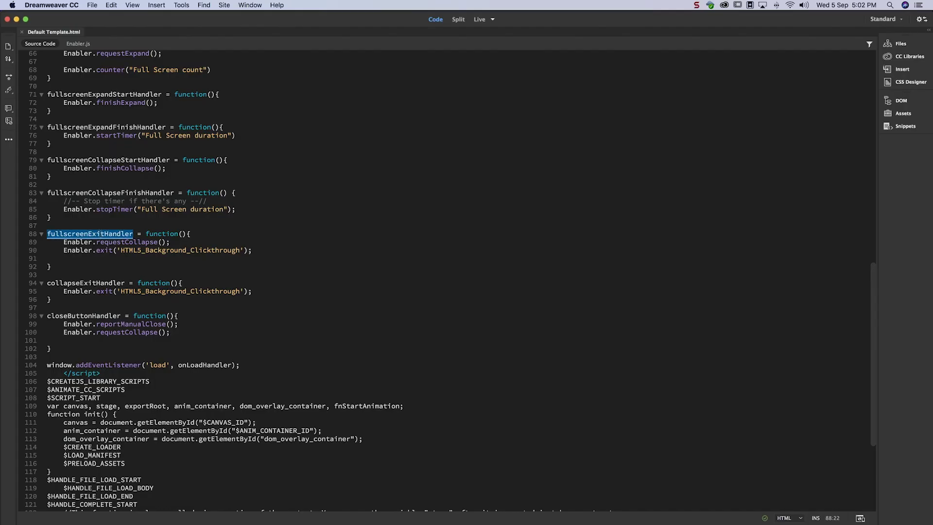
key(super+Tab)
double_click(549, 251)
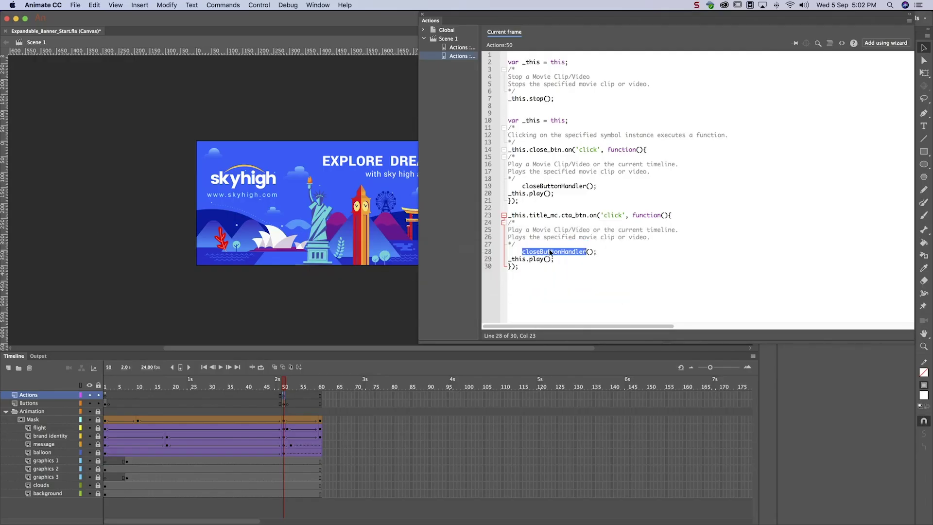
key(super+v)
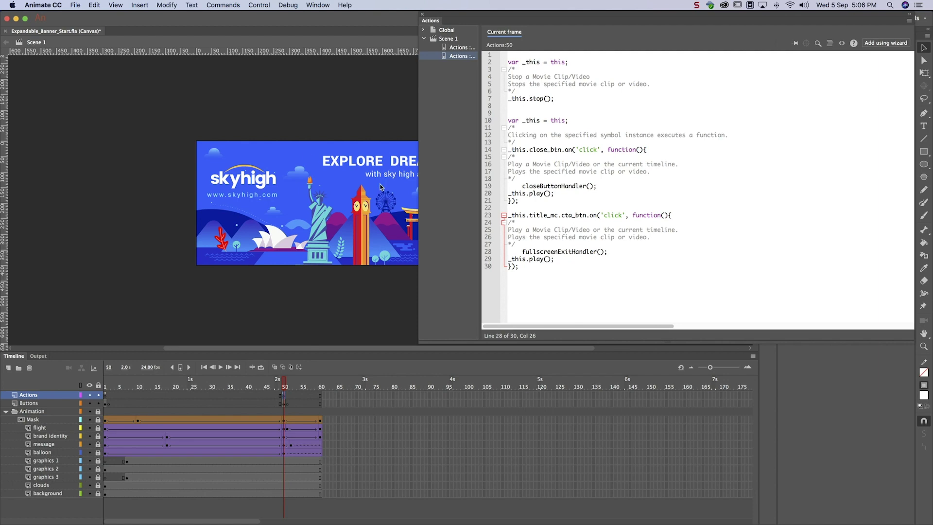
Create a new publish profile named 'Google DoubleClick Expandable 300x250'.
click(76, 5)
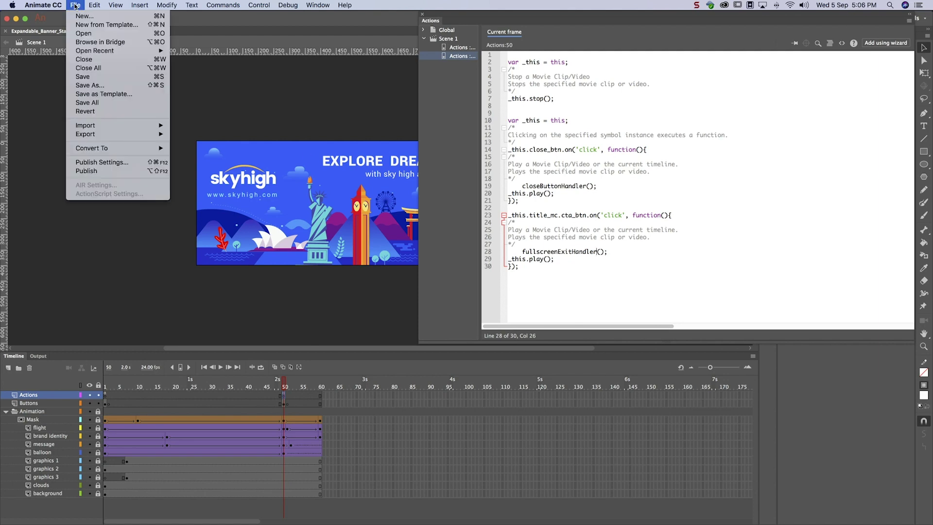
click(108, 162)
click(366, 61)
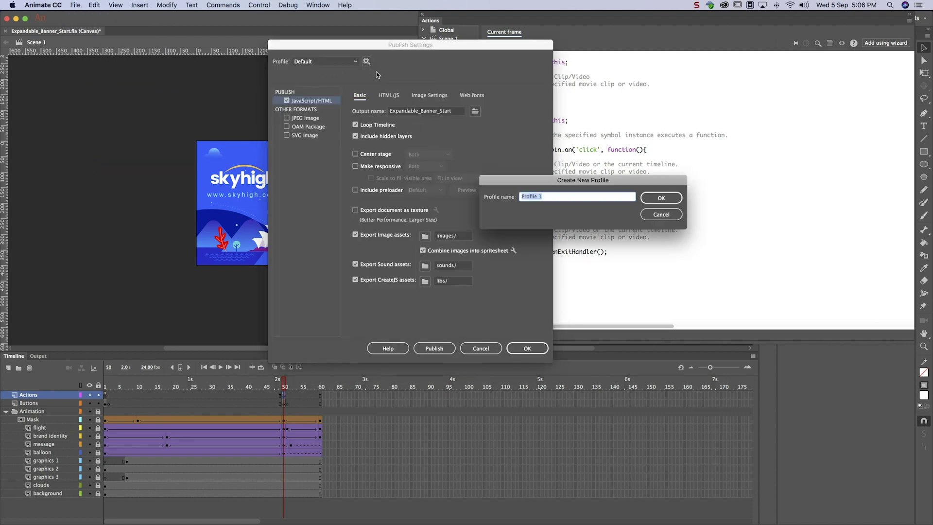
text(Google DoubleClick Expandable 300x250)
click(661, 198)
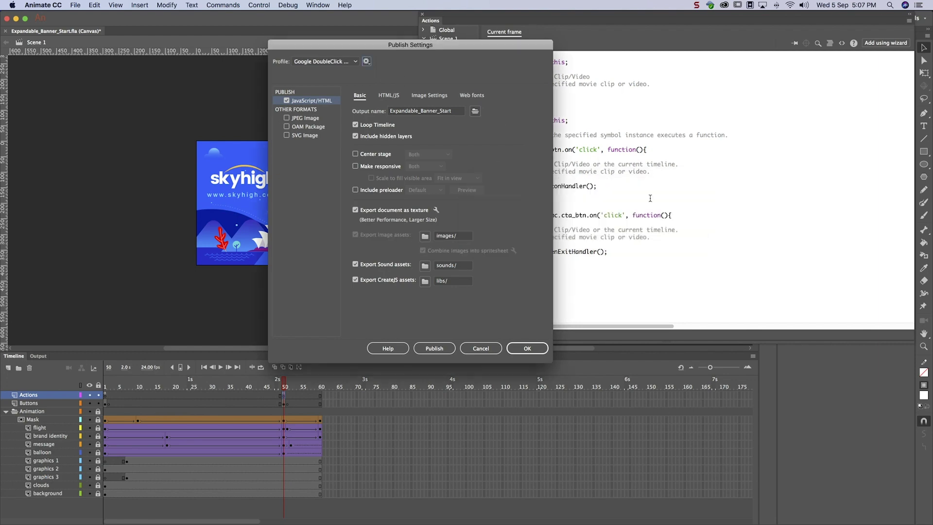
Import Default Template.html as the HTML/JS template and publish the banner.
click(390, 97)
click(414, 122)
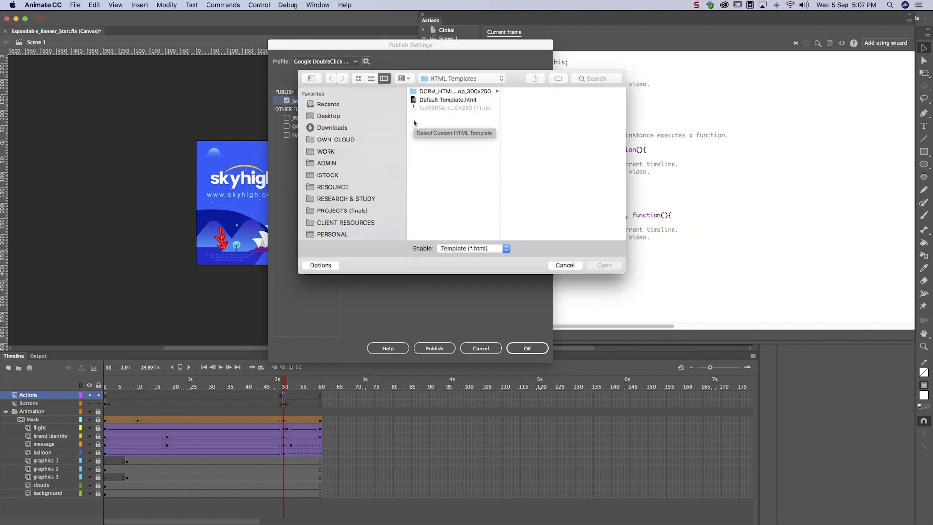
click(464, 101)
click(605, 265)
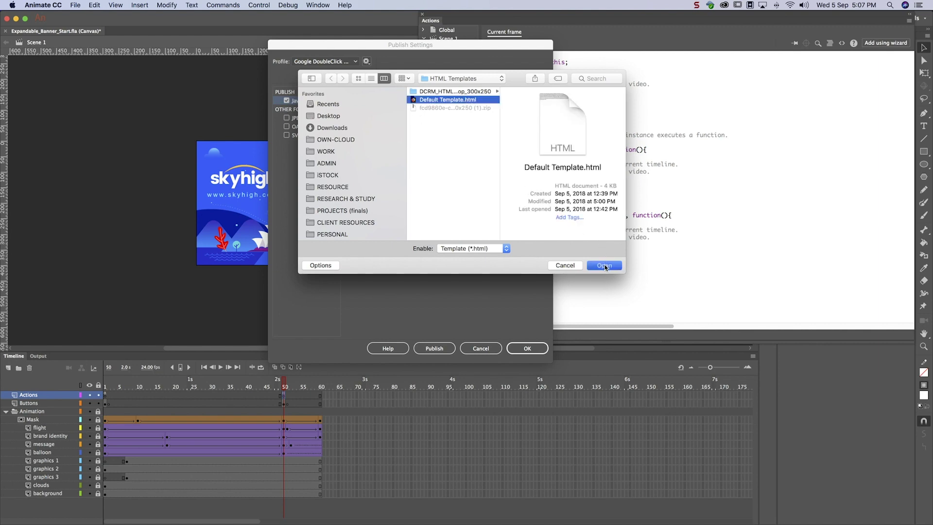
click(445, 347)
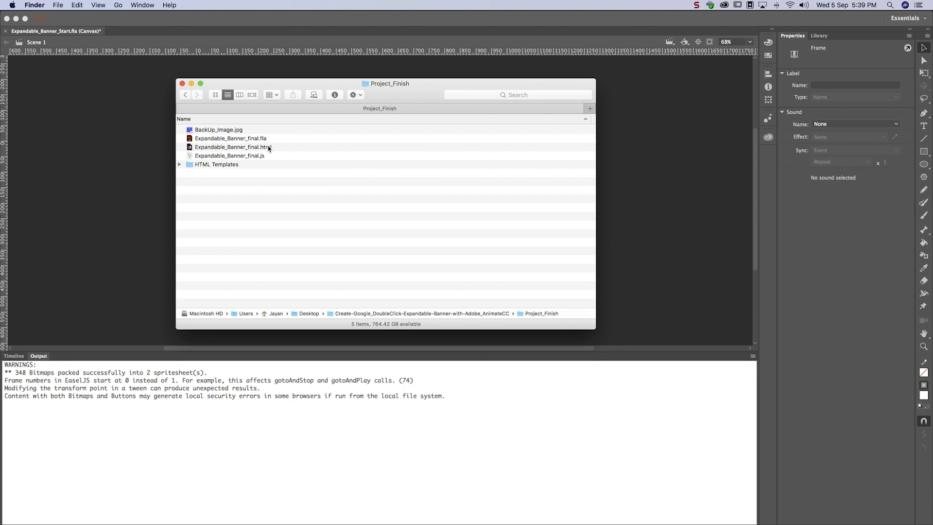
Compress BackUp_Image.jpg, Expandable_Banner_final.html and Expandable_Banner_final.js into Archive.zip.
click(268, 148)
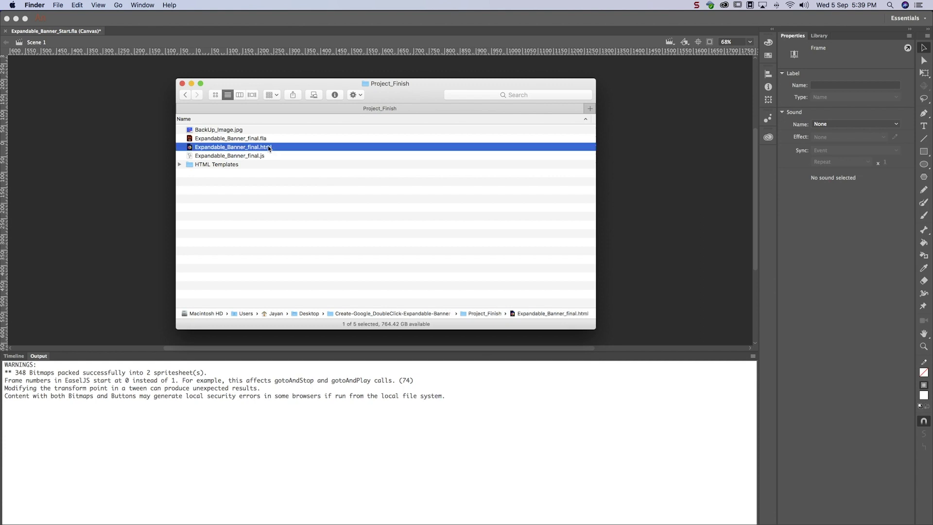
click(267, 157)
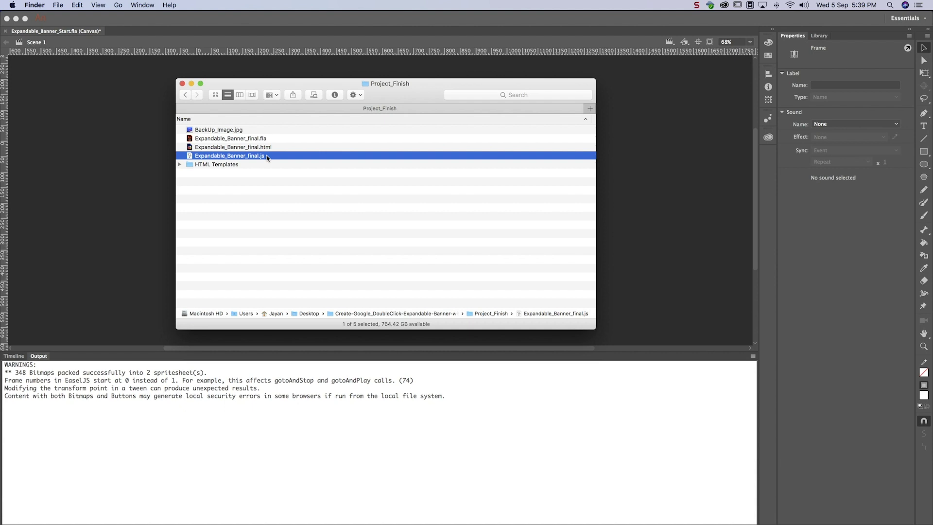
click(249, 131)
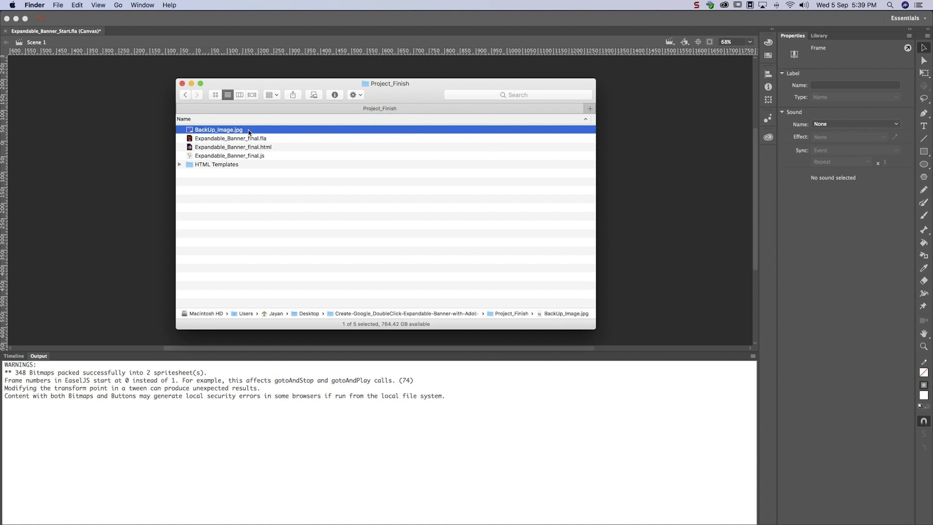
key(space)
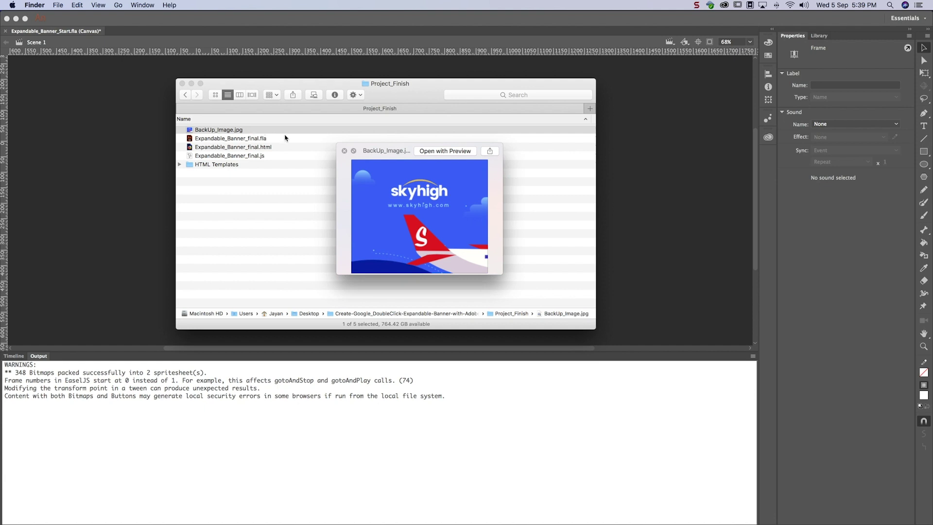
click(343, 151)
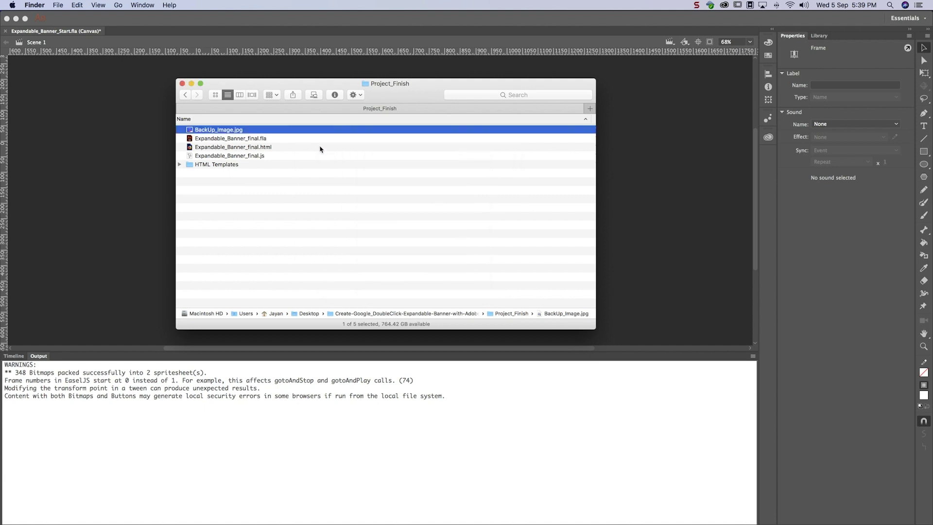
super+click(266, 148)
right_click(257, 156)
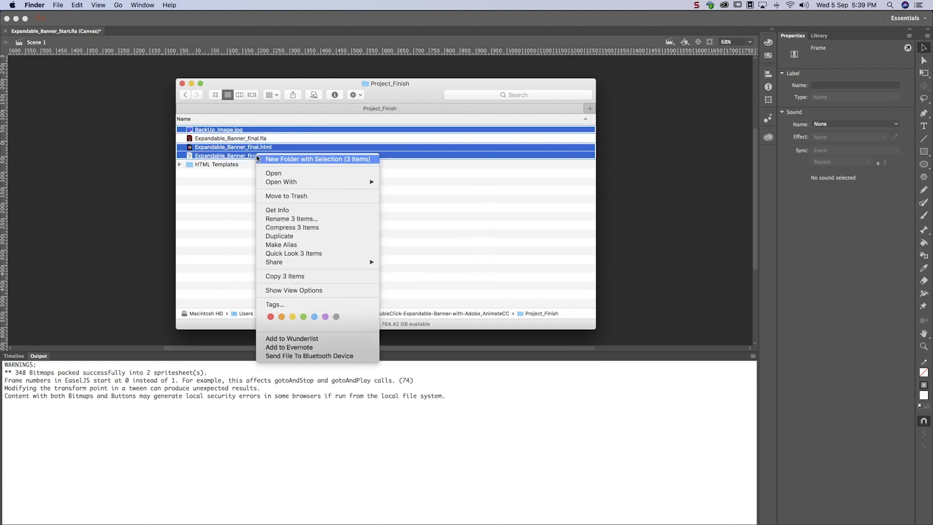
click(288, 230)
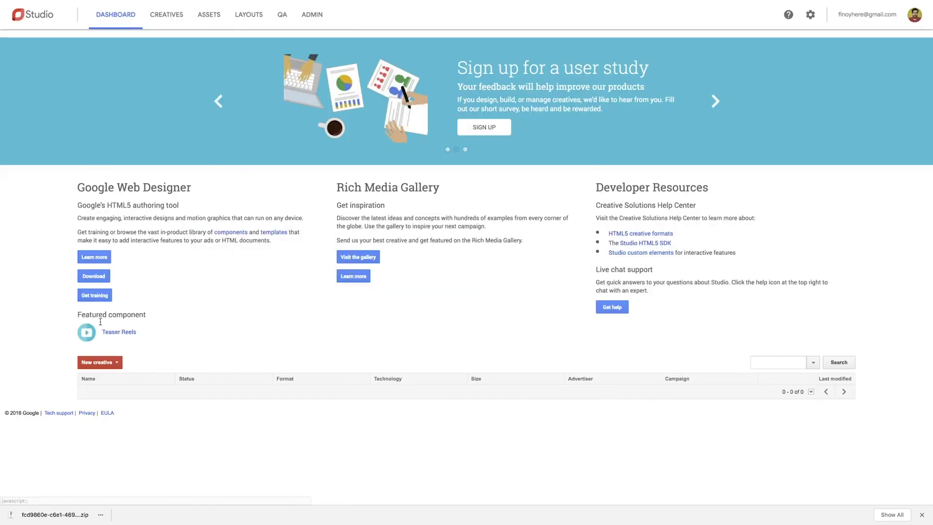
click(99, 361)
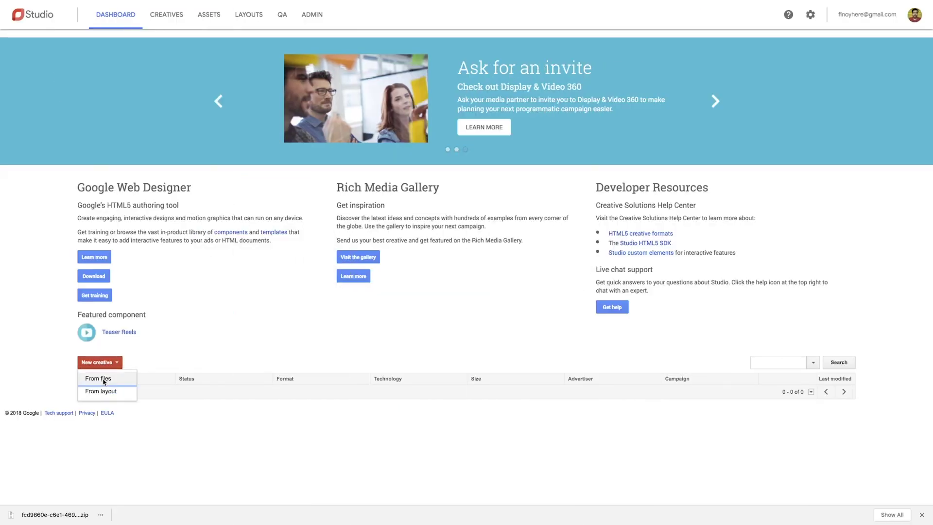
Start a new creative from files for advertiser Sky High and campaign Lead Gen.
click(104, 379)
click(135, 110)
text(S)
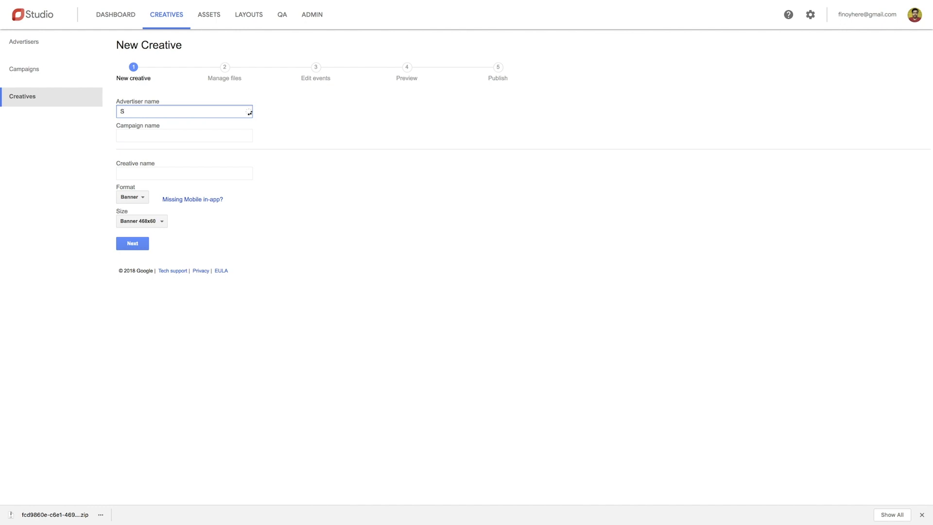
text(ky)
click(133, 133)
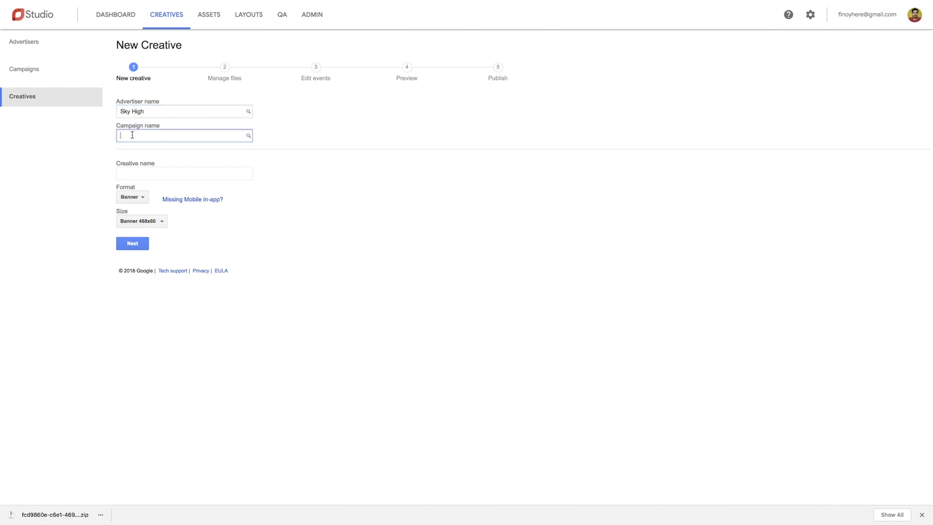
text(L)
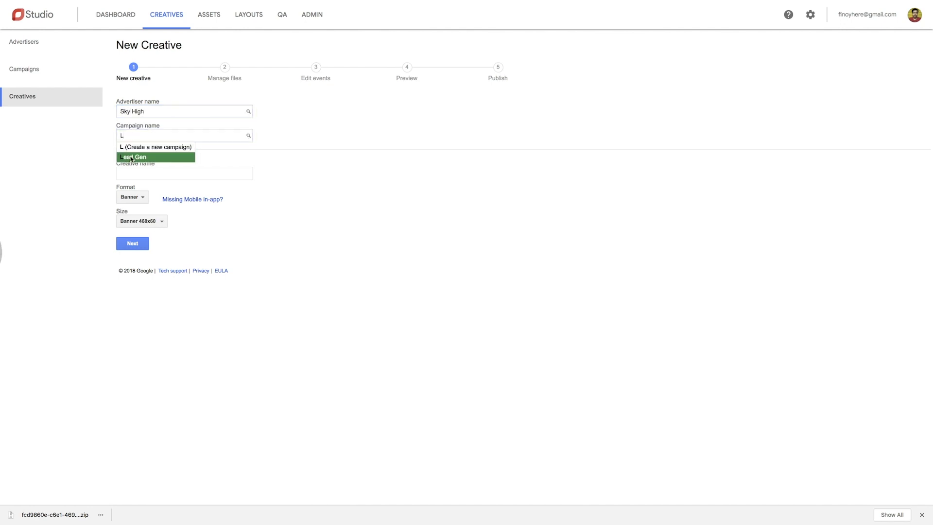
click(132, 156)
Name the creative 'Sky High Expandable Banner' with Expanding format at 300x250.
click(127, 174)
text(Sky High Expandable Banner)
click(131, 197)
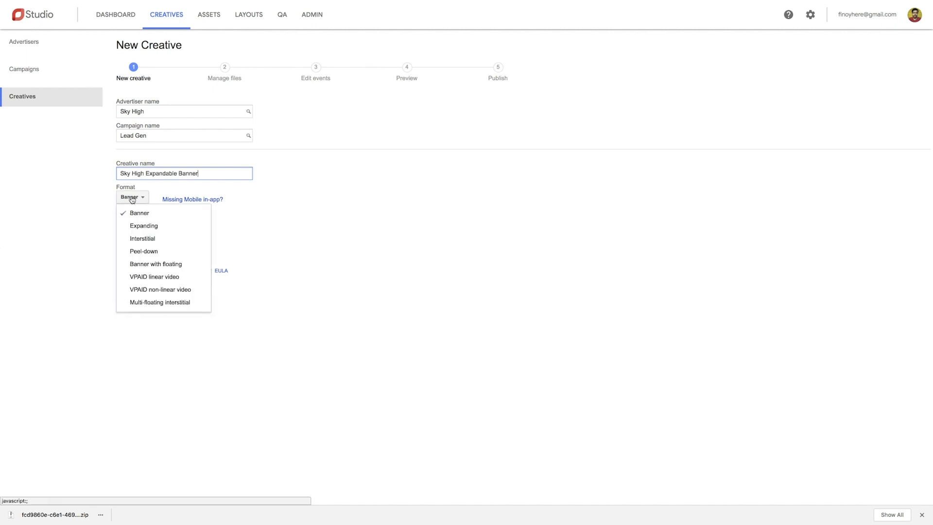
click(135, 226)
click(149, 314)
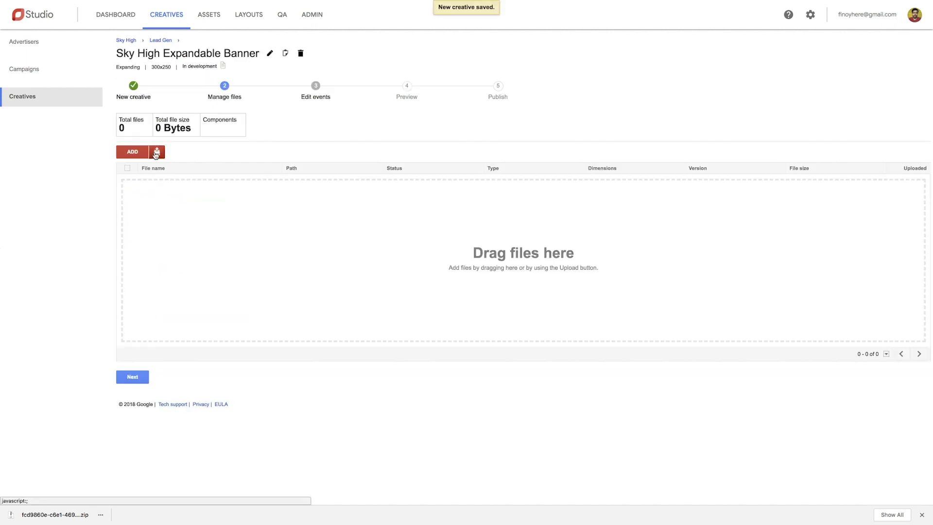
Upload Archive.zip as the creative's files.
click(156, 153)
click(516, 22)
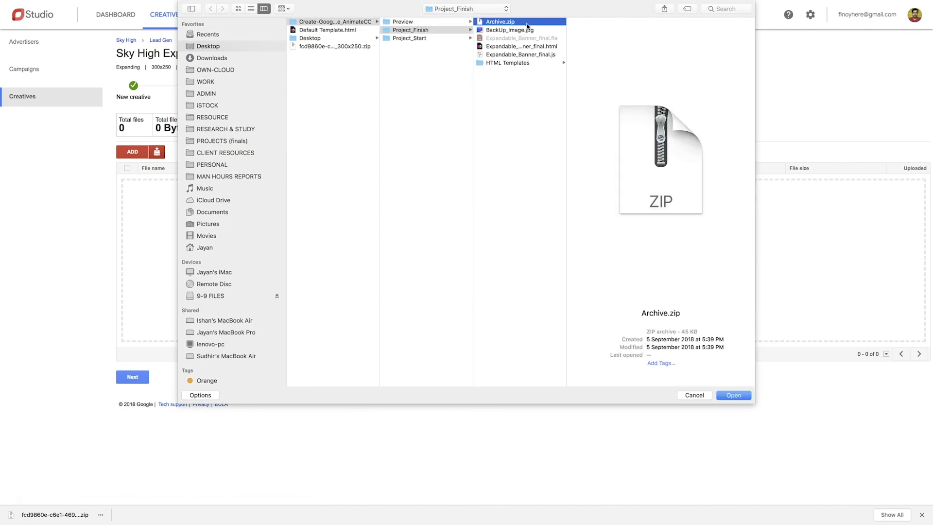
click(734, 395)
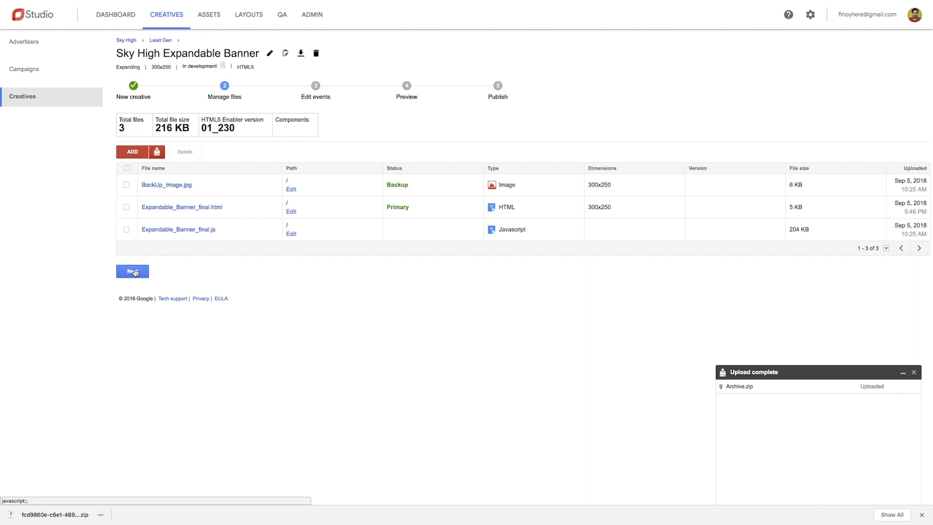
Set the clickthrough exit destination to adobe.com and continue to the preview.
click(132, 274)
click(488, 150)
text(https://)
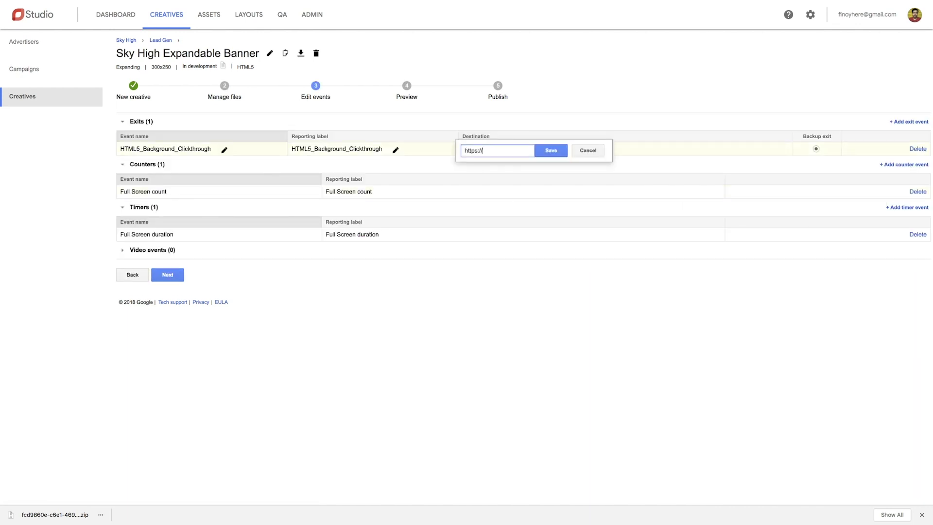
text(adobe.com)
click(543, 155)
click(167, 274)
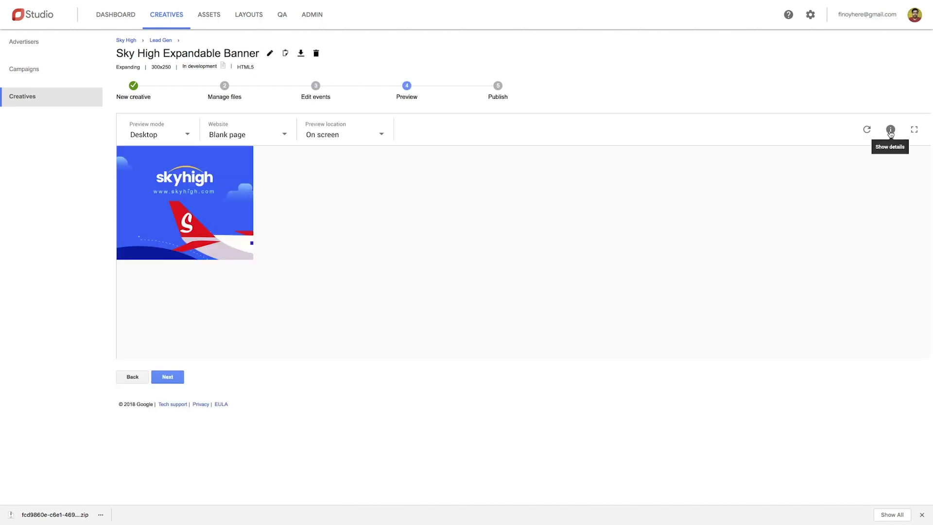
Set the expanded size in Display properties to 1200 × 400 and save.
click(890, 129)
click(909, 220)
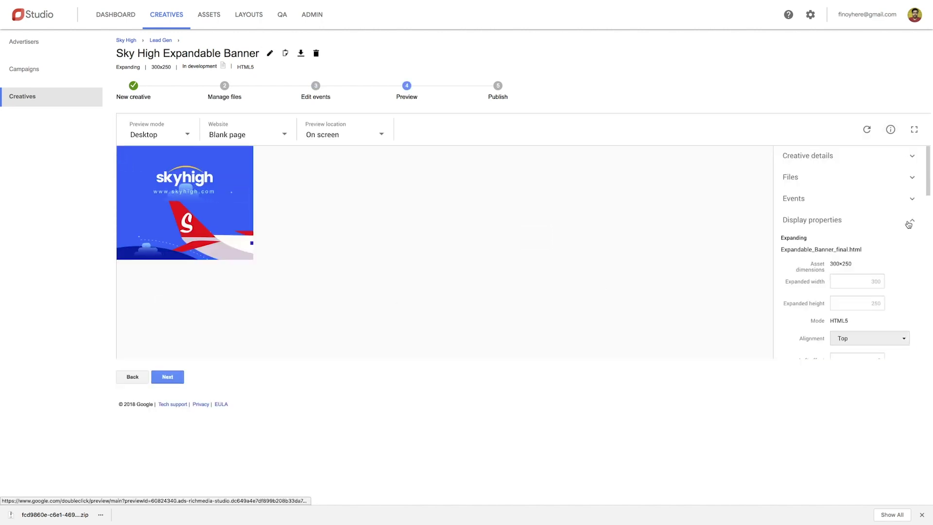
click(863, 280)
text(1200)
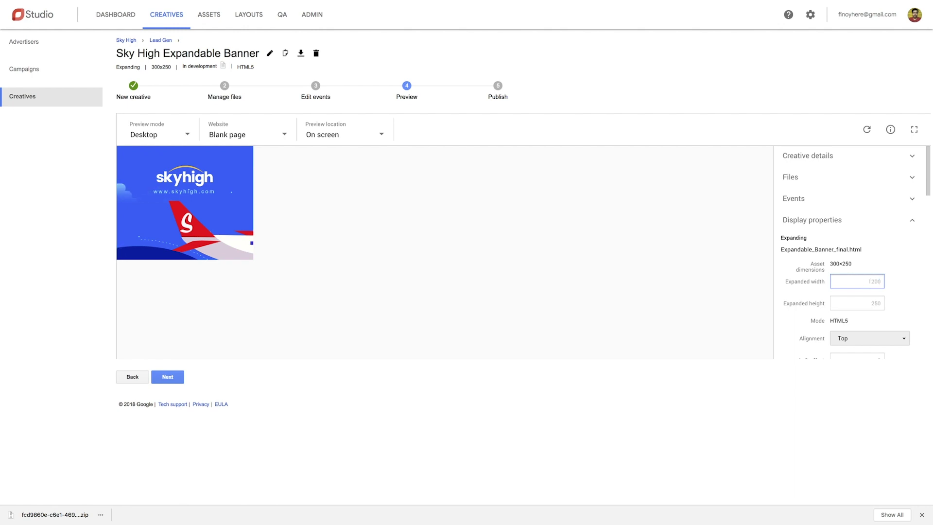
key(Tab)
text(400)
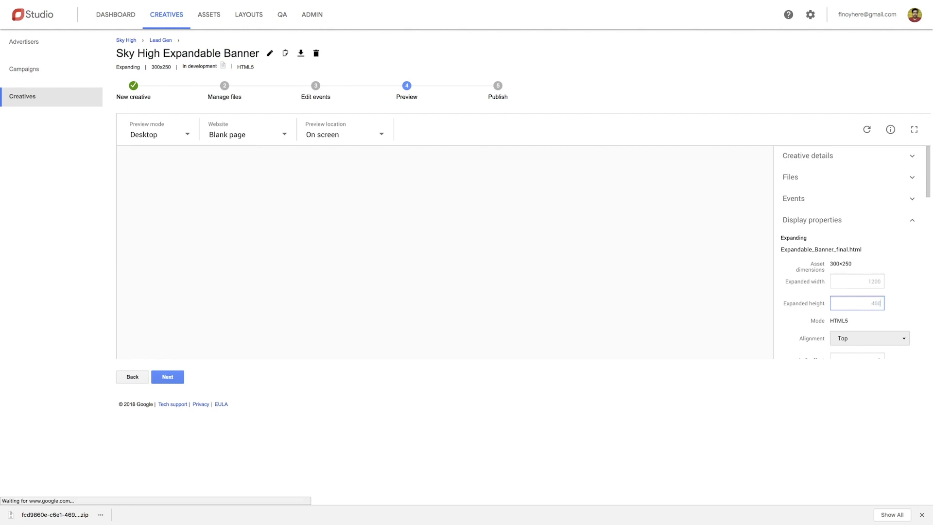
scroll(876, 302, down, 2)
scroll(876, 302, down, 3)
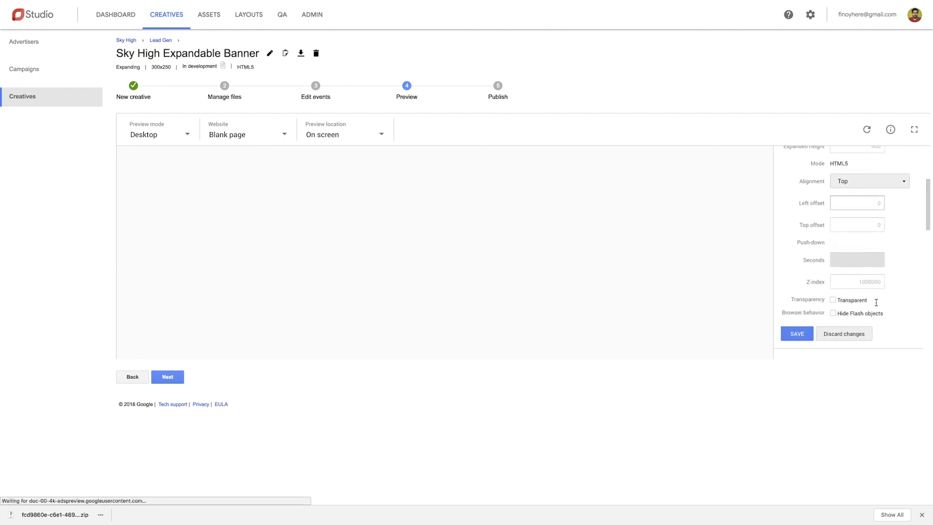
click(797, 334)
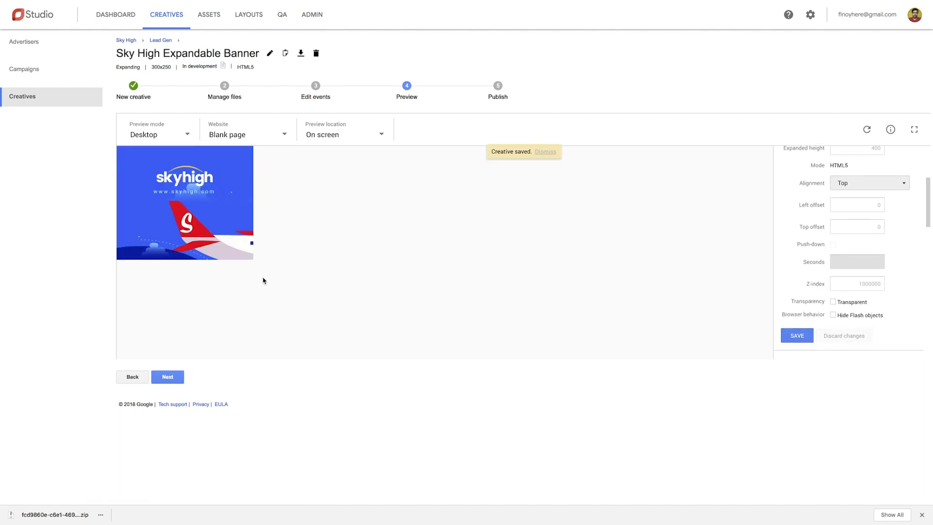
mouse_move(313, 240)
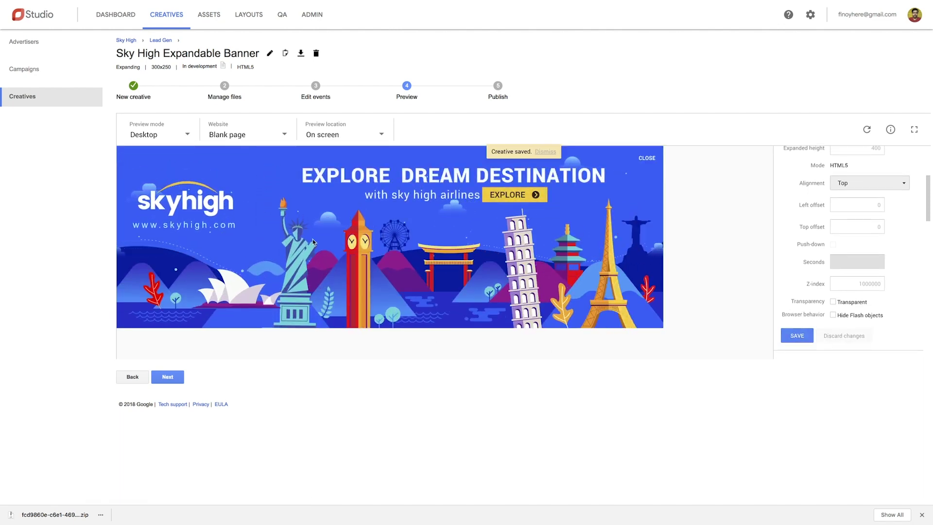
Test the EXPLORE clickthrough, then move to Publish and open the Publish to QA form.
click(504, 197)
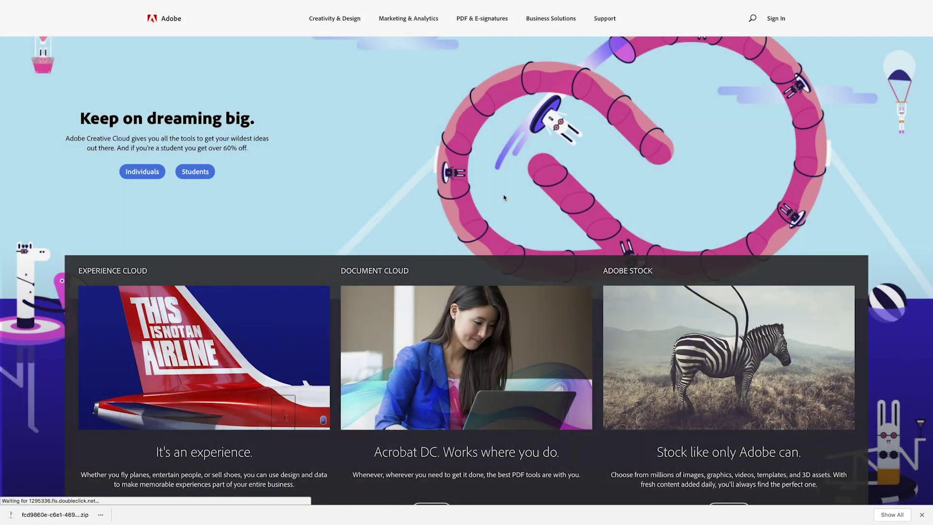
key(ctrl+w)
click(168, 374)
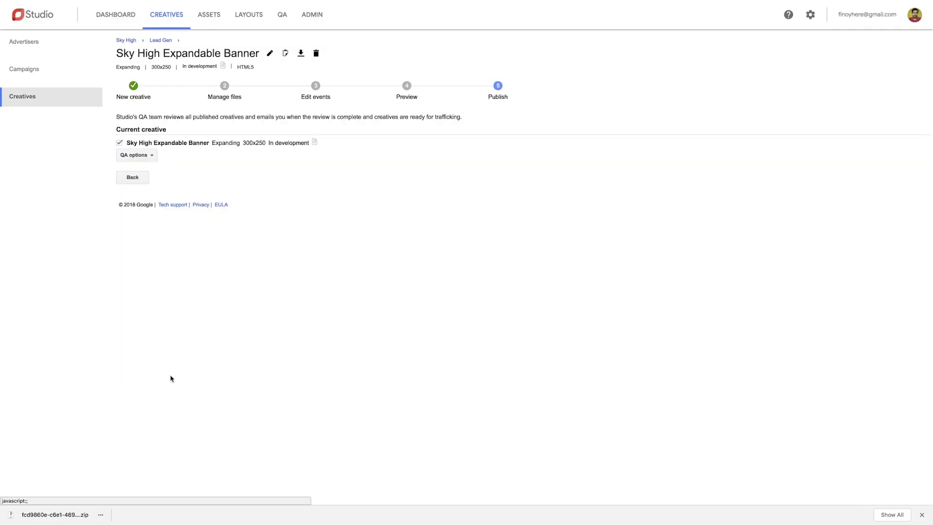
click(170, 375)
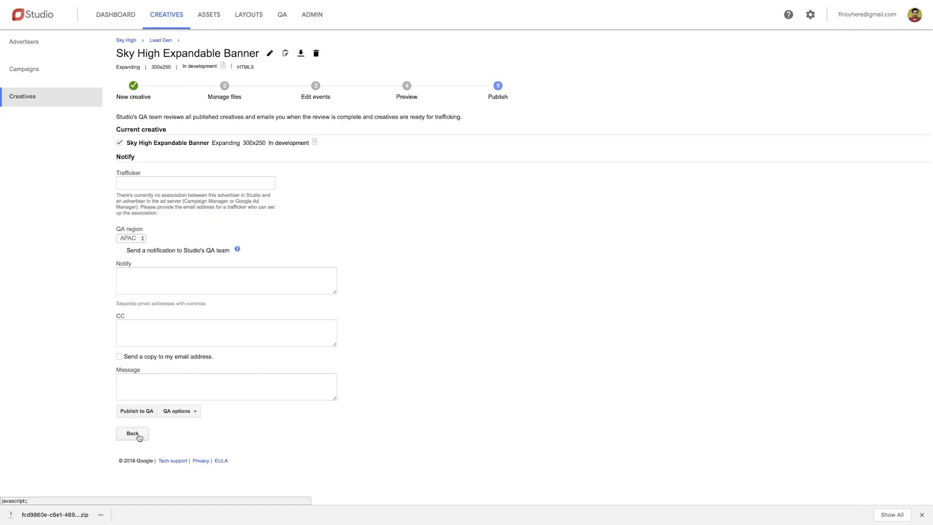